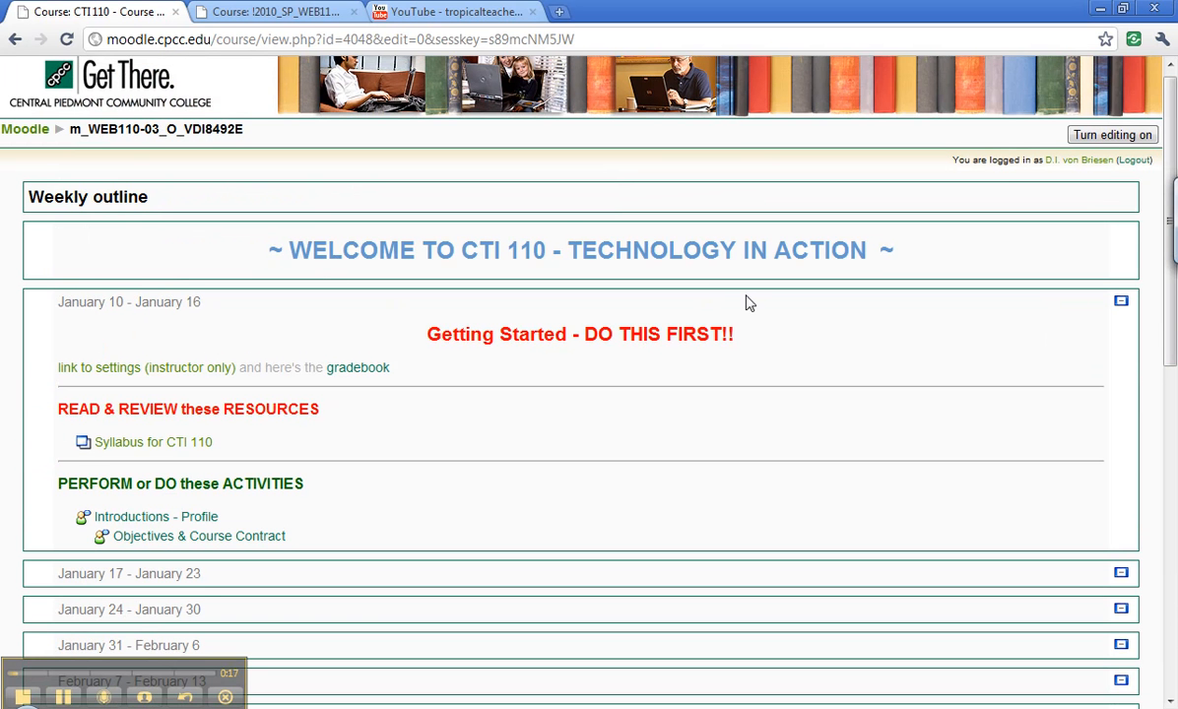
Enable editing for the CTI 110 course and add an HTML block to its page.
click(1107, 136)
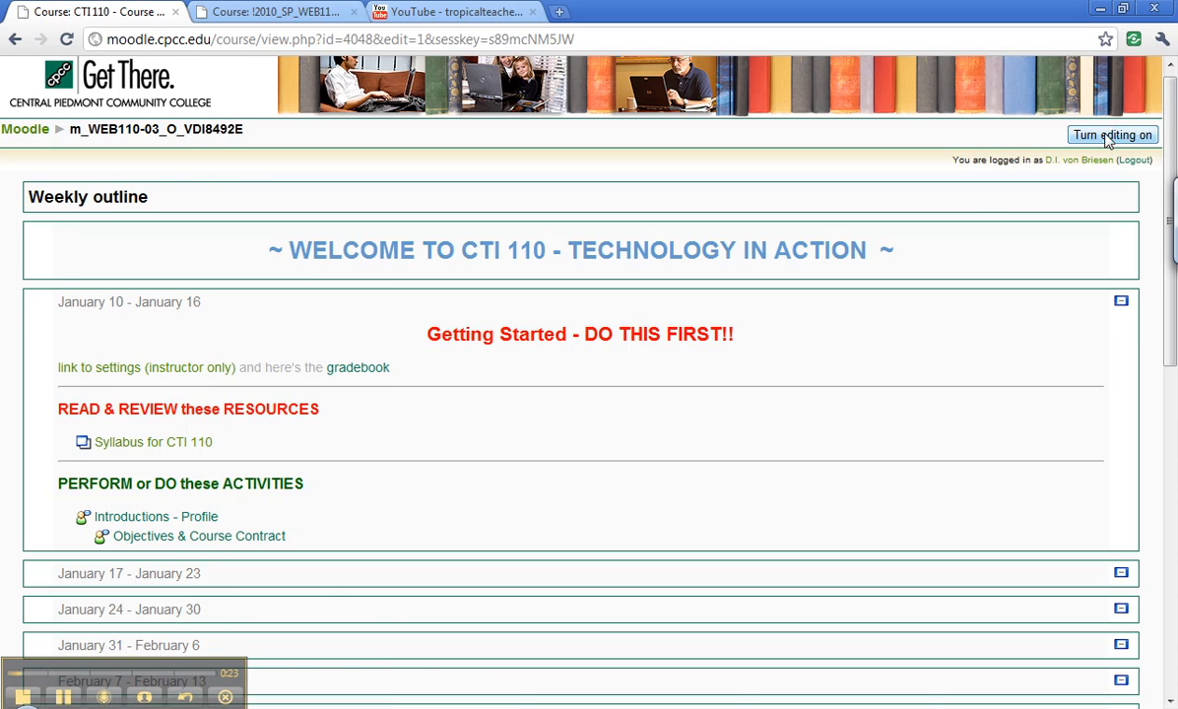
click(1134, 228)
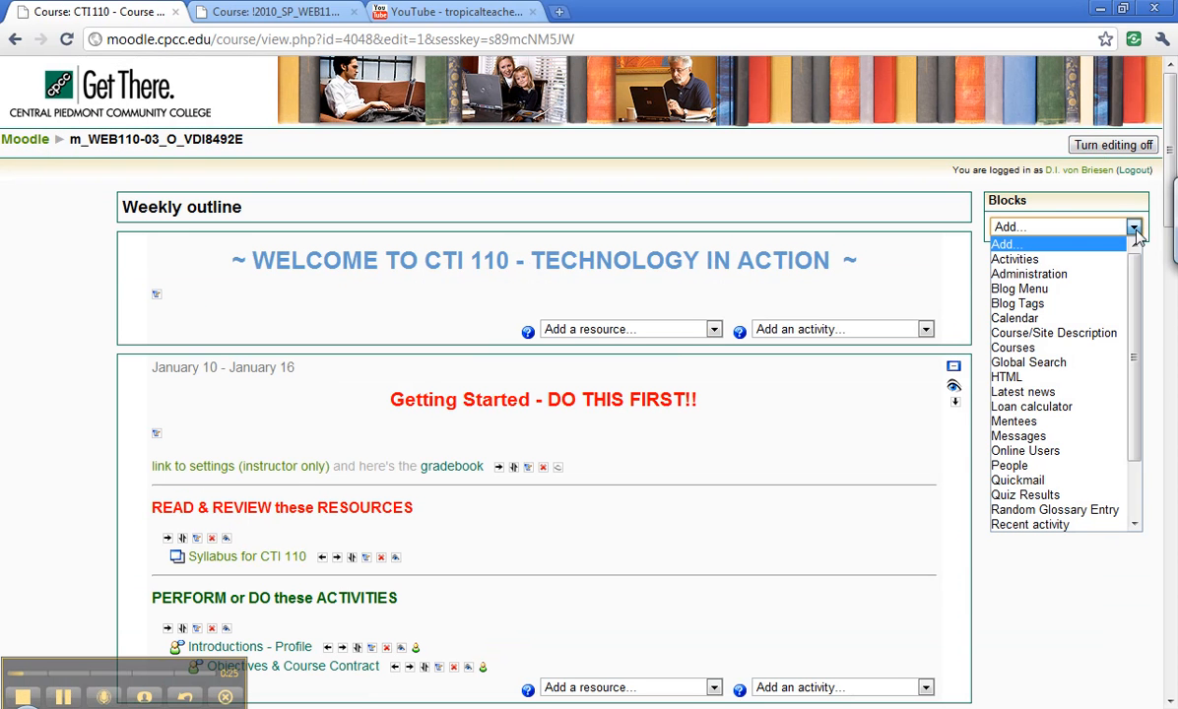
click(1007, 378)
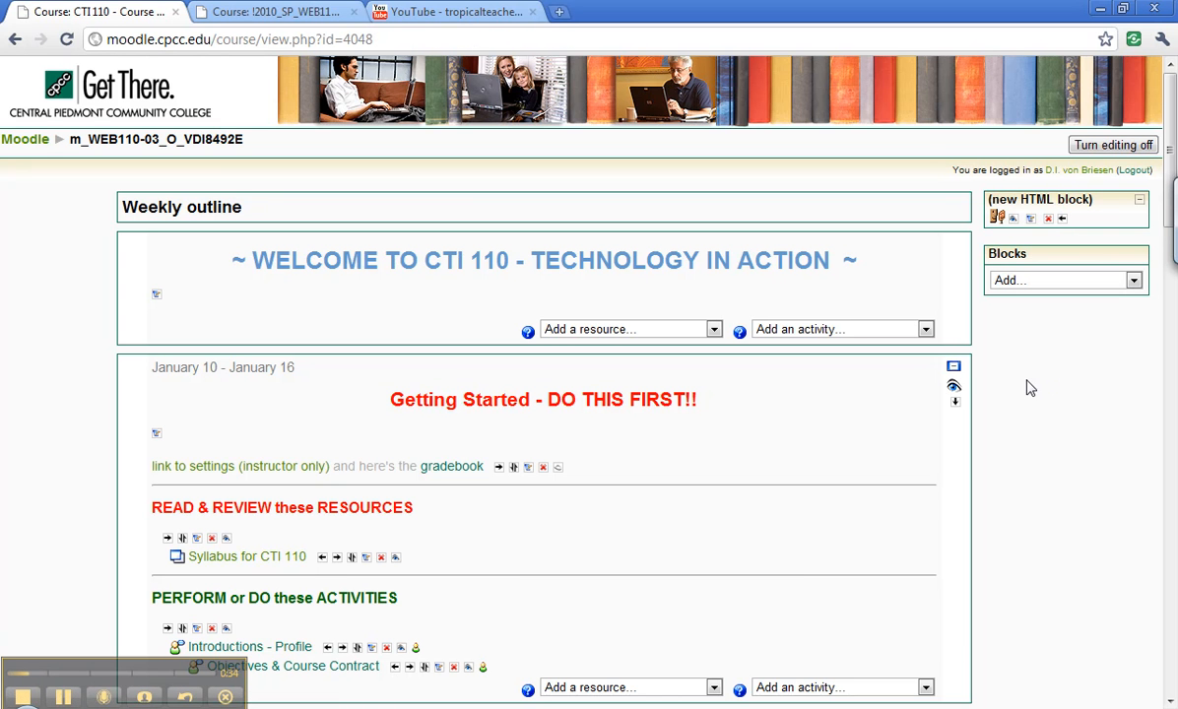
Configure the new HTML block with the content "This is the time when we shall rise and relearn!!" and the title "Yeah!".
click(1032, 220)
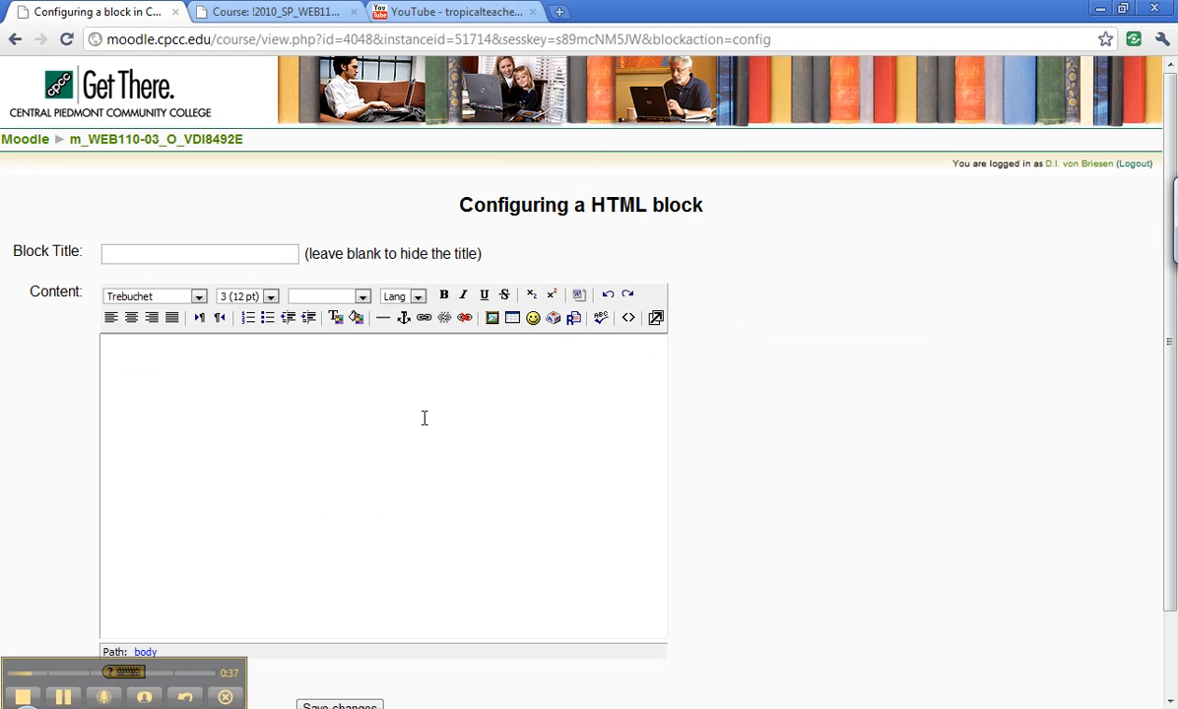
text(THis is)
key(BackSpace)
key(BackSpace)
key(BackSpace)
key(BackSpace)
key(BackSpace)
text(his is the time)
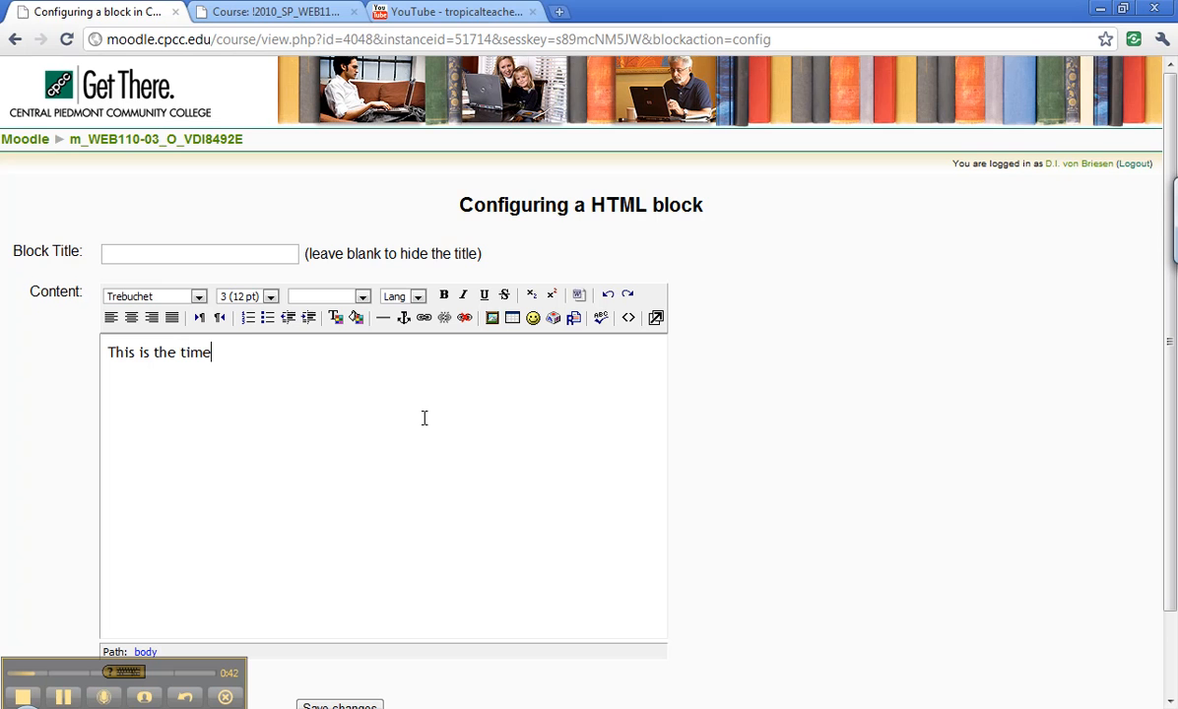
text( when we shall rise and relearn!!)
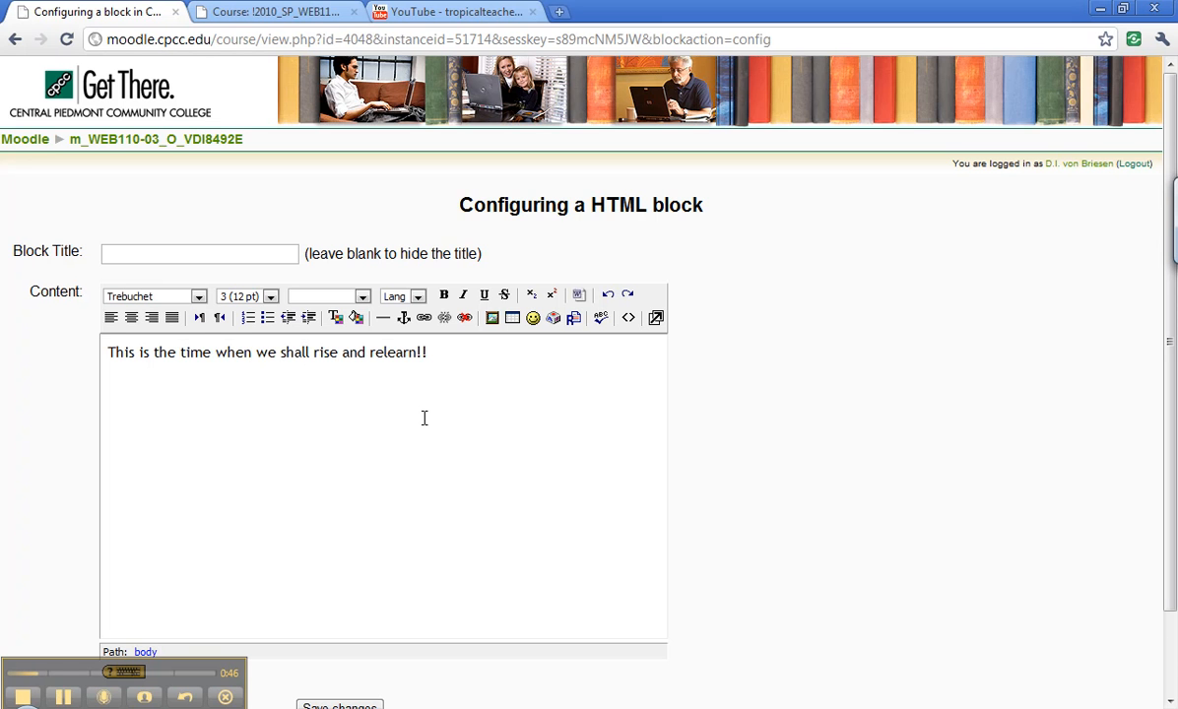
click(130, 259)
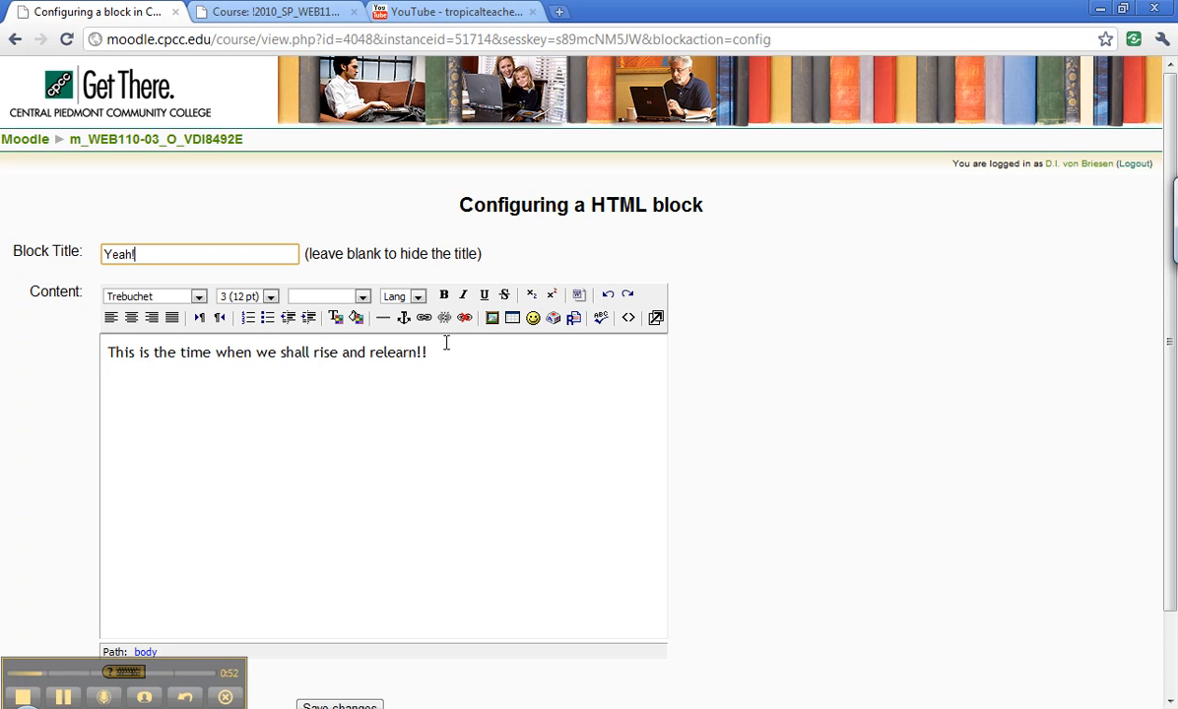
Format the block's sentence as Heading 2 and save the block.
drag(447, 352, 21, 360)
click(325, 296)
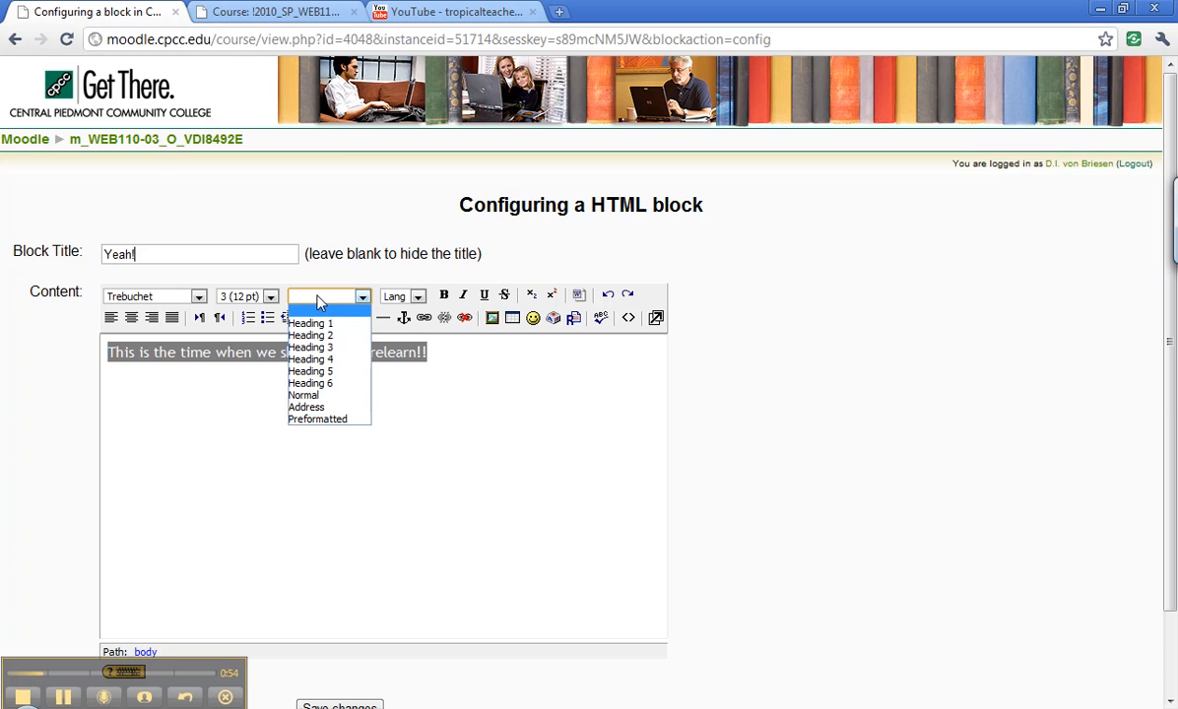
click(328, 336)
click(392, 389)
scroll(436, 581, down, 1)
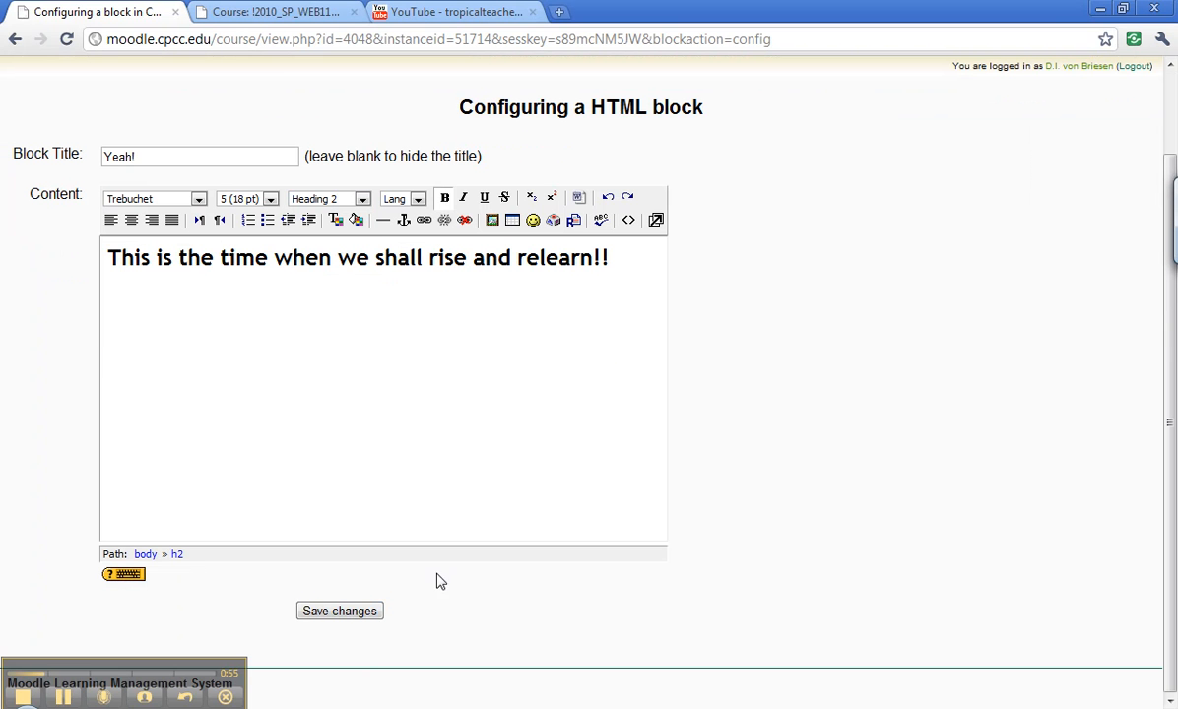
click(340, 616)
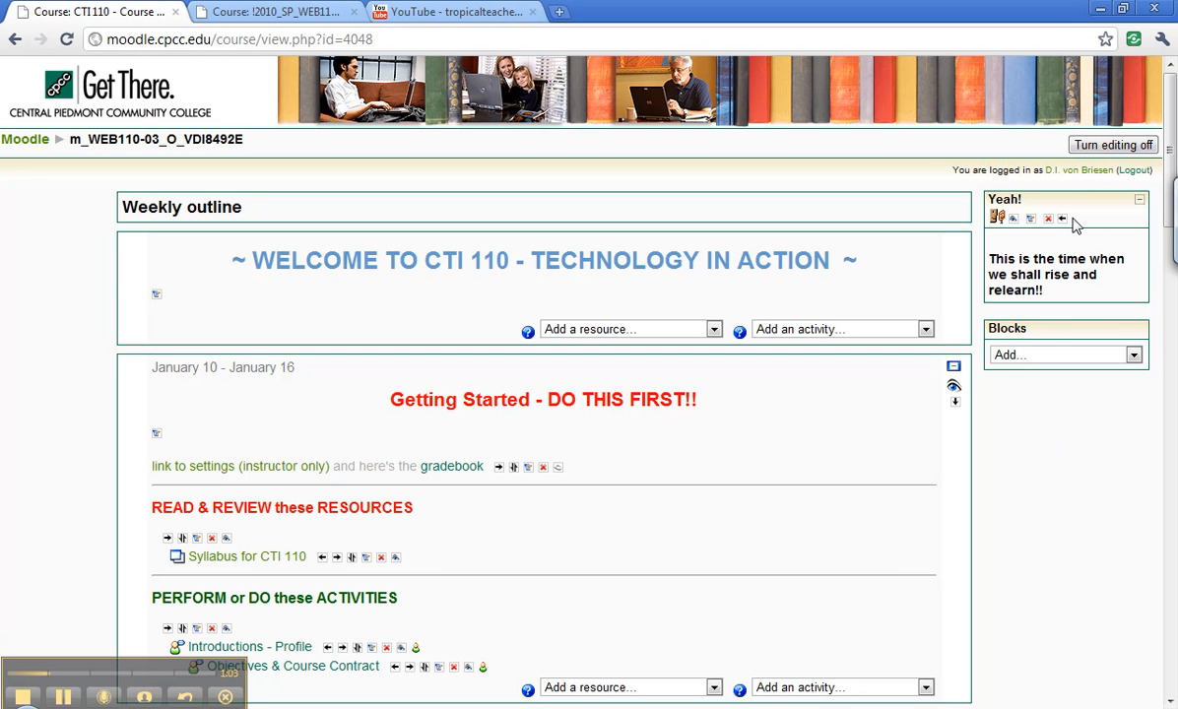
Add a second HTML block to the course page and title it "Common Resources".
click(1134, 355)
click(1070, 504)
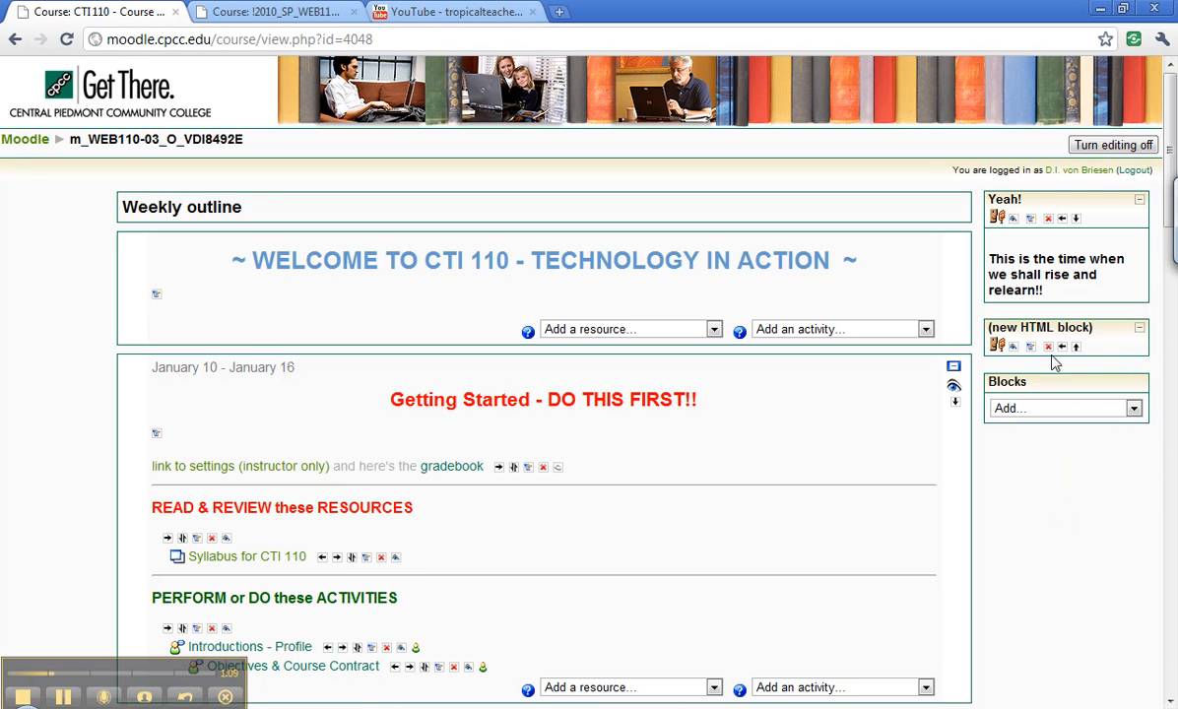
click(1031, 349)
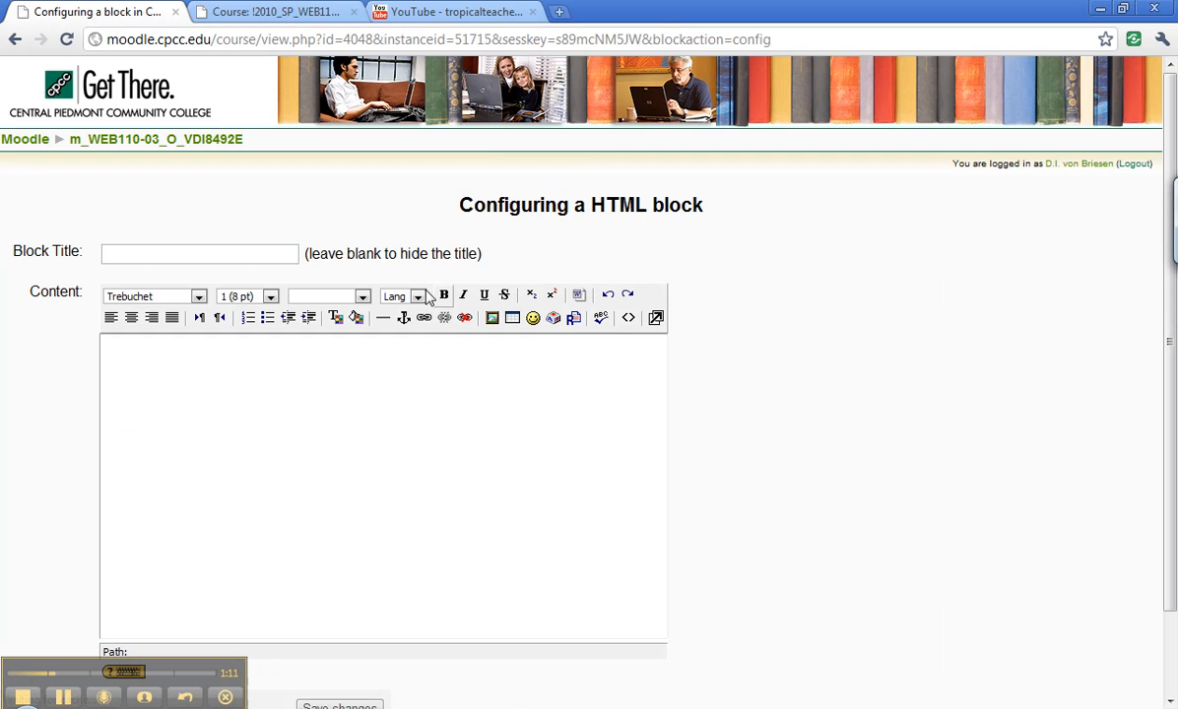
click(282, 256)
text(C)
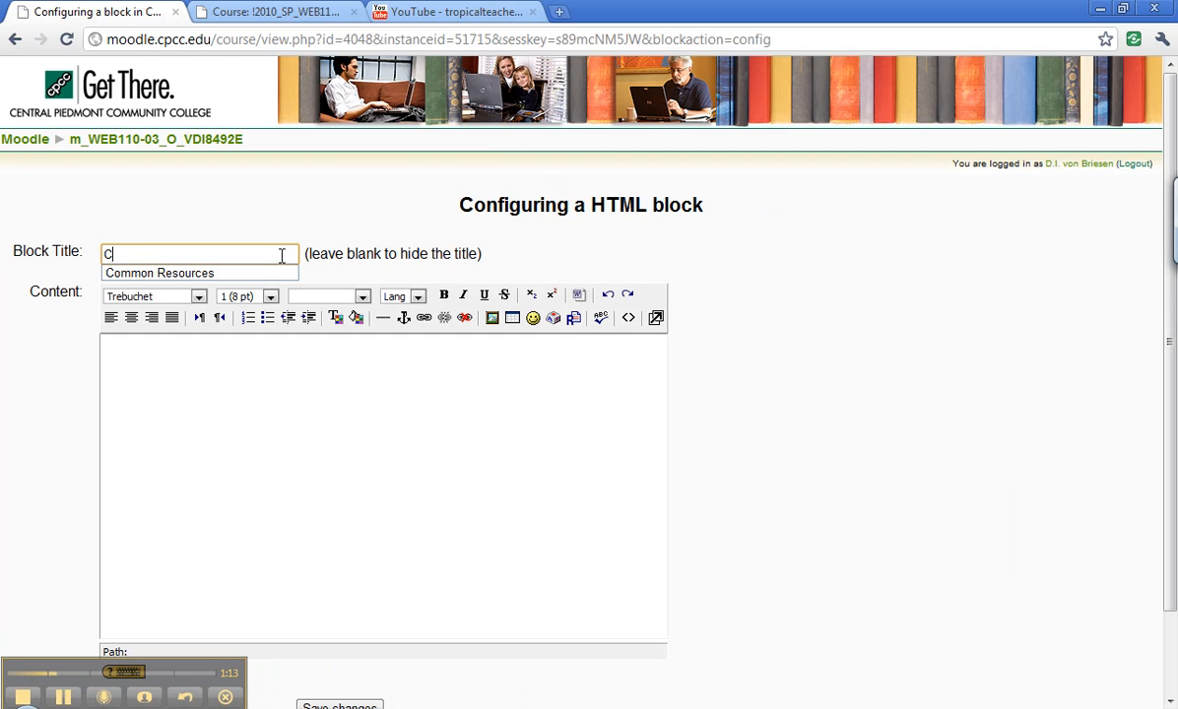
text(o)
key(Down)
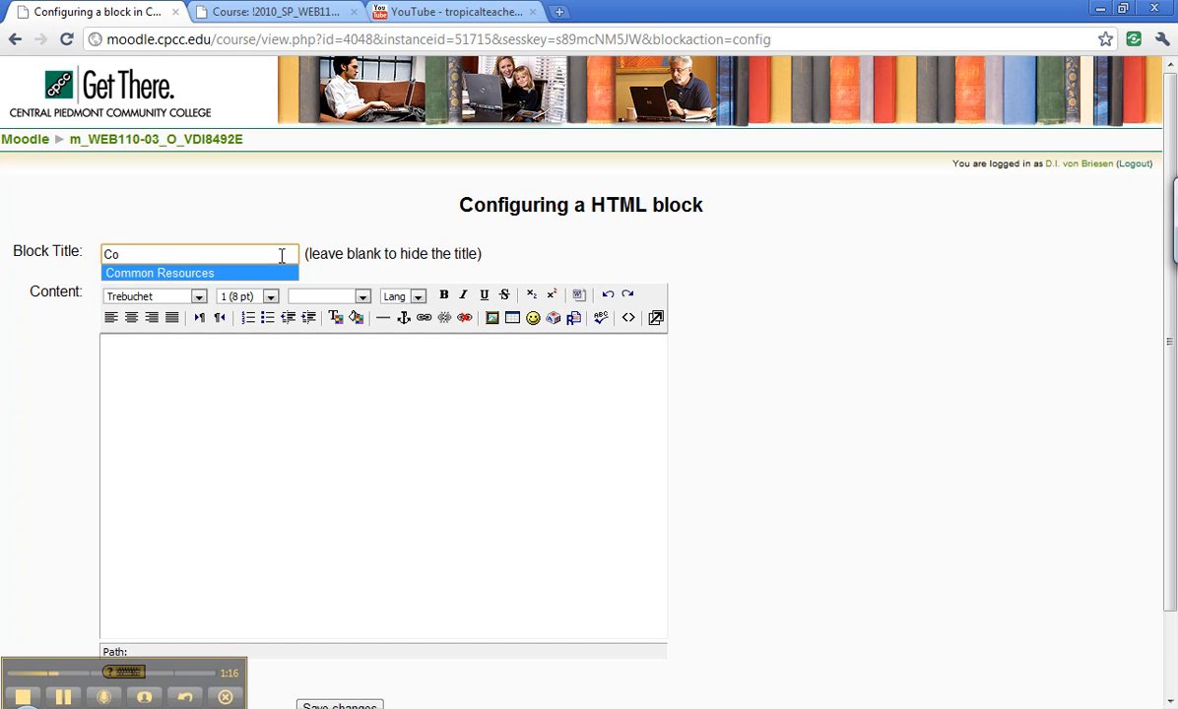
key(Tab)
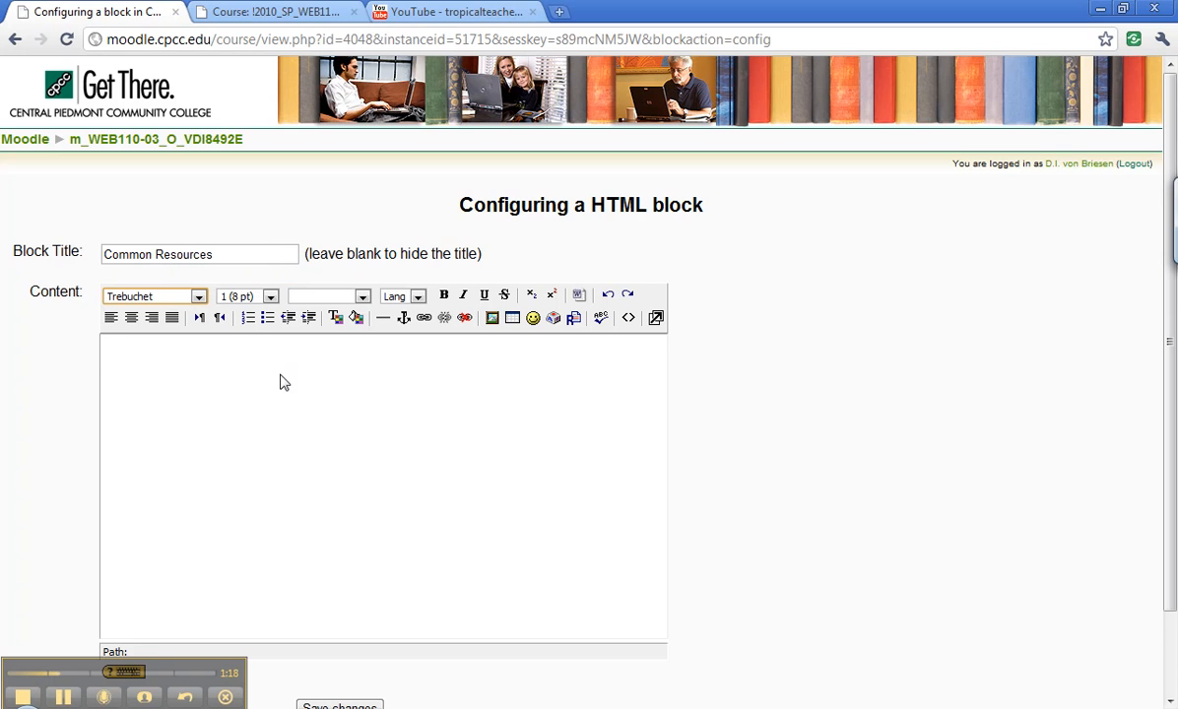
Enter "Syllabus" and "Social Forum" on separate lines in the Common Resources block content.
click(222, 359)
text(S)
text(yllabus )
text(Cofff)
key(BackSpace)
key(BackSpace)
text(Soica)
key(BackSpace)
key(BackSpace)
key(BackSpace)
text(cial Forum)
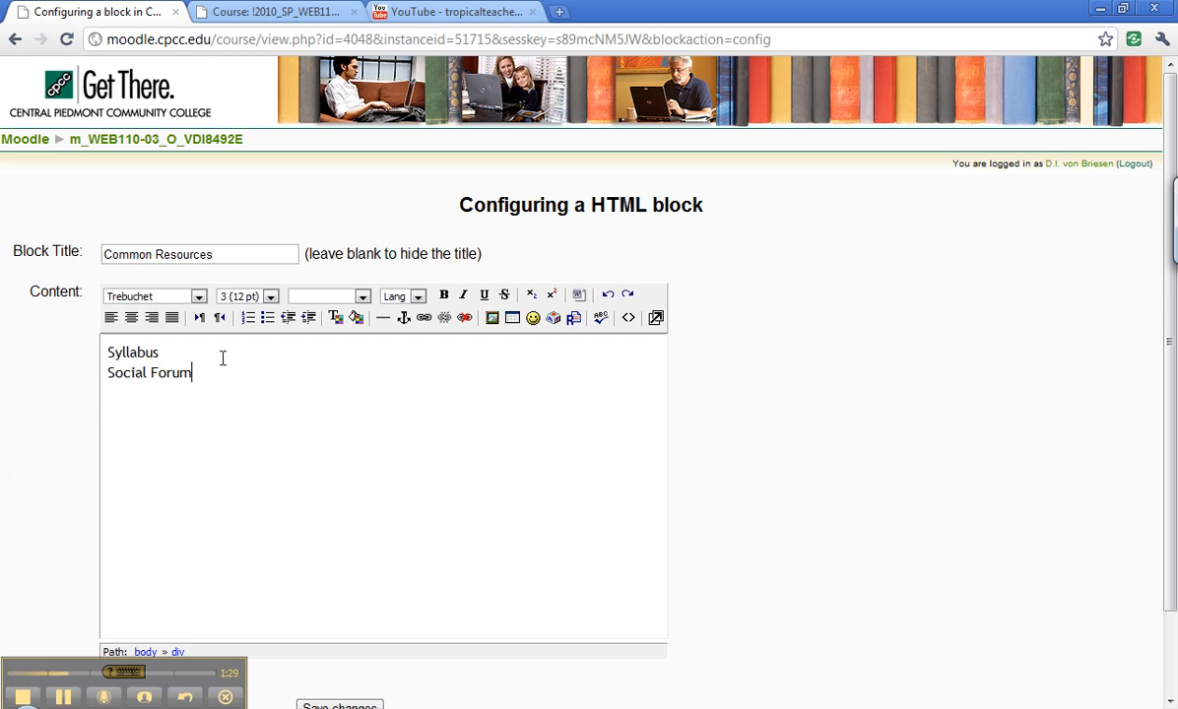
Insert the line "News & Announcements" above Syllabus in the block content.
key(ctrl+Home)
text(Class Ann)
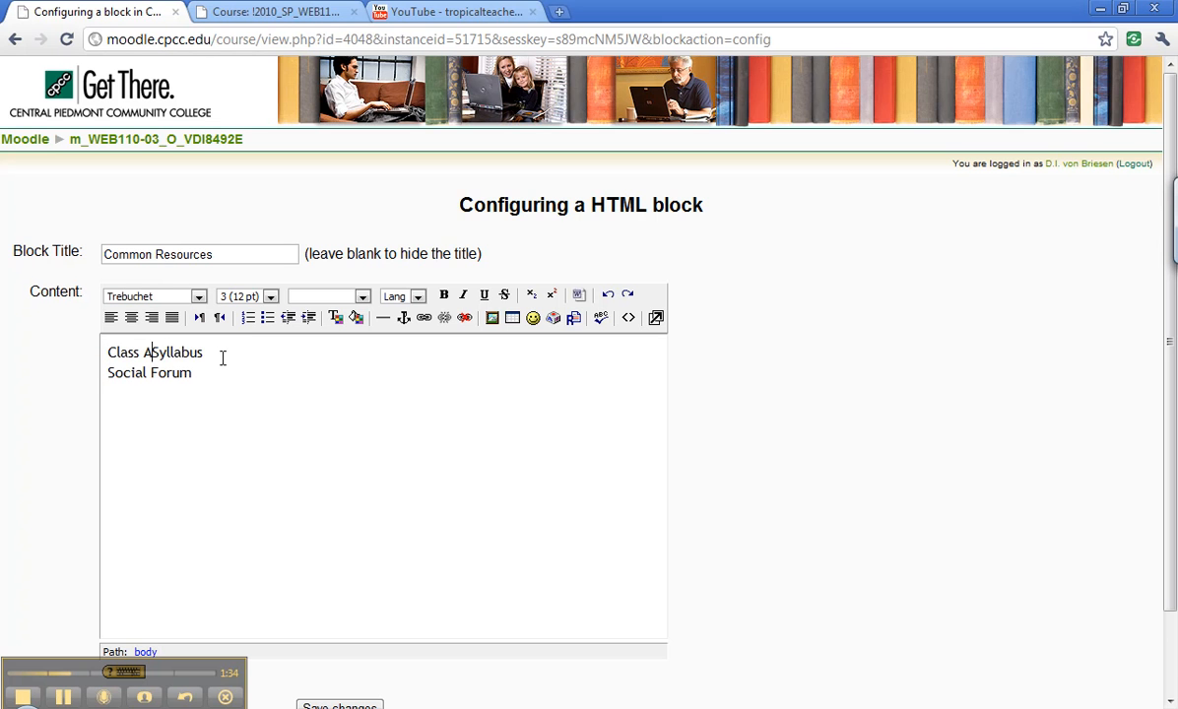
text(ou)
key(BackSpace)
key(BackSpace)
key(BackSpace)
key(BackSpace)
key(BackSpace)
key(BackSpace)
key(BackSpace)
key(BackSpace)
key(BackSpace)
key(BackSpace)
key(BackSpace)
text(News )
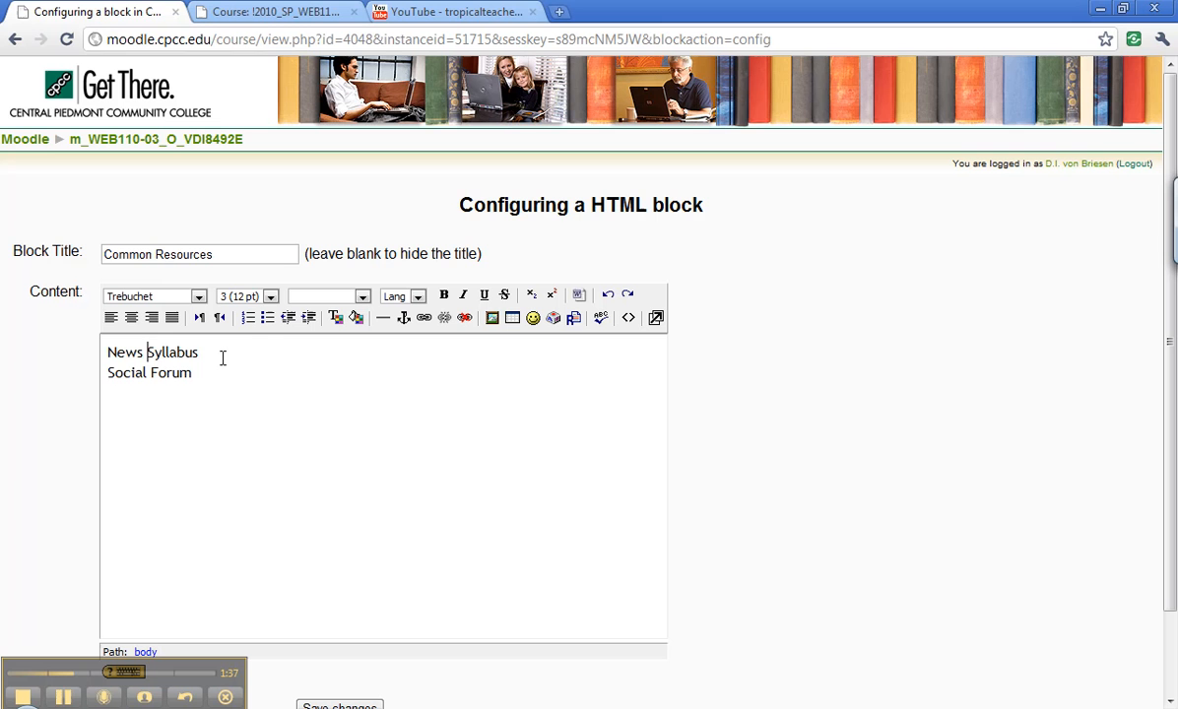
text(& Announcements)
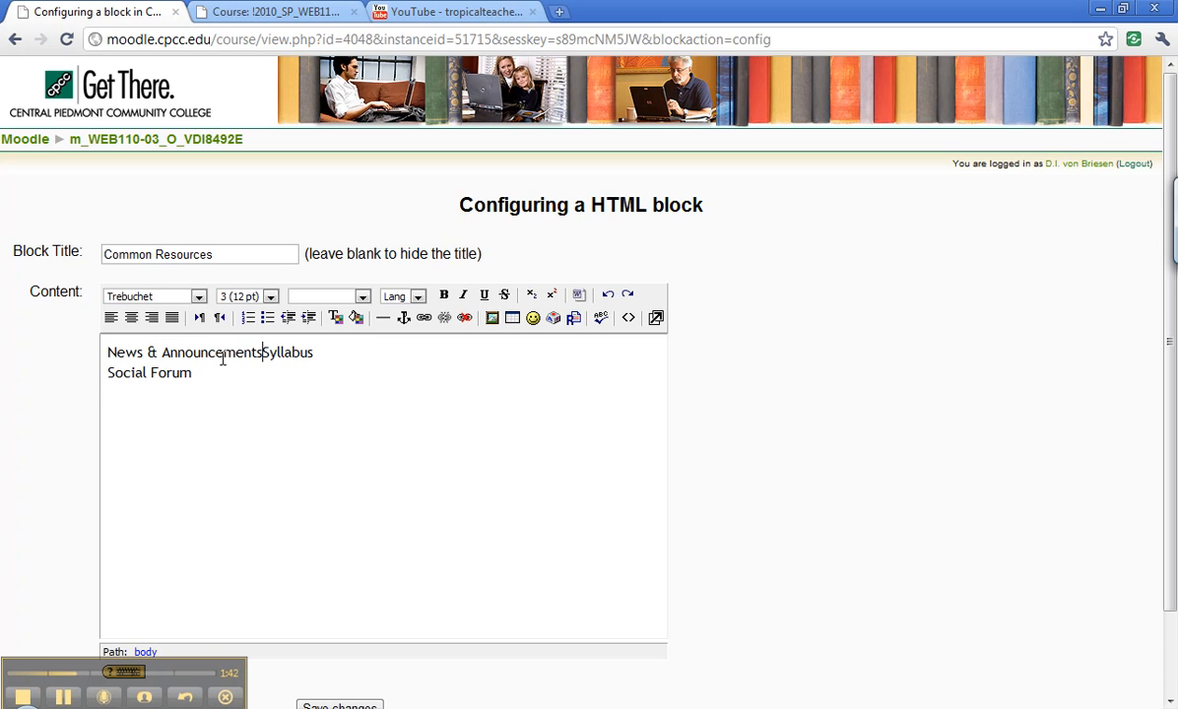
key(Return)
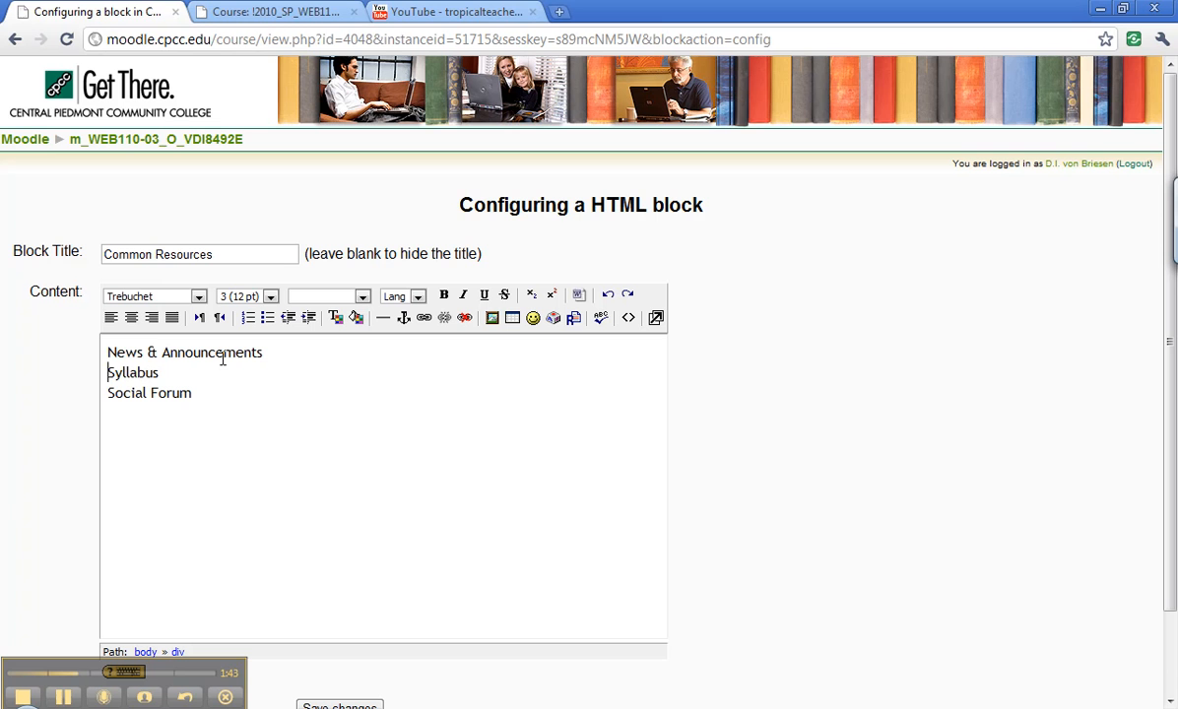
Add the line "Class Discussion" above Syllabus, and the lines "Library", "Financial" and "Policies" below Social Forum.
text(Class Discussion)
key(Return)
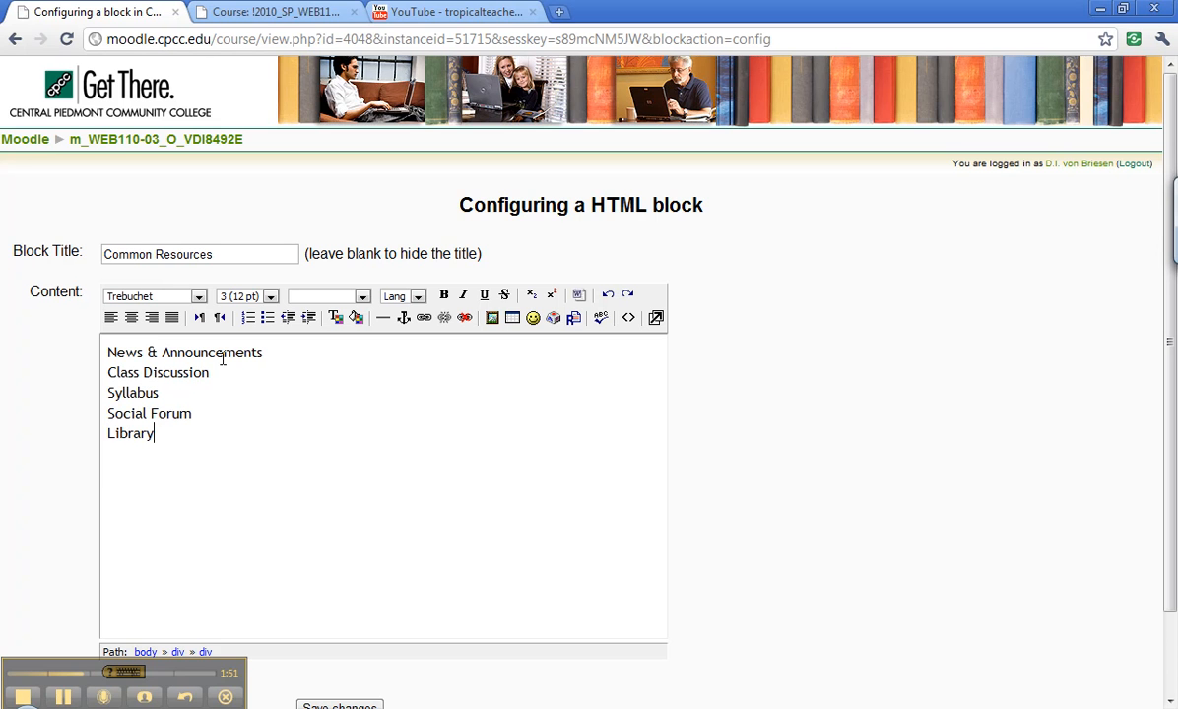
key(Return)
text(Financial)
key(Return)
text(Pol)
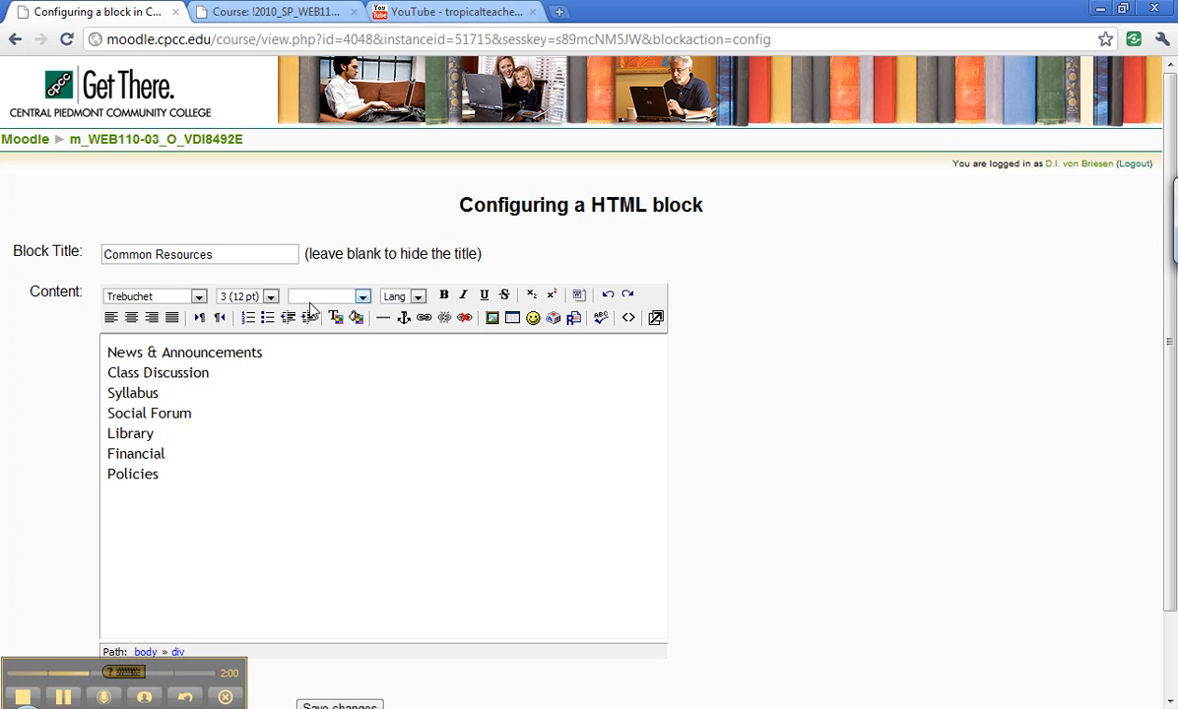
Open the course page in a separate browser tab and copy the link address of the CTI 110 NEWS & ANNOUNCEMENTS forum.
middle_click(173, 147)
click(258, 12)
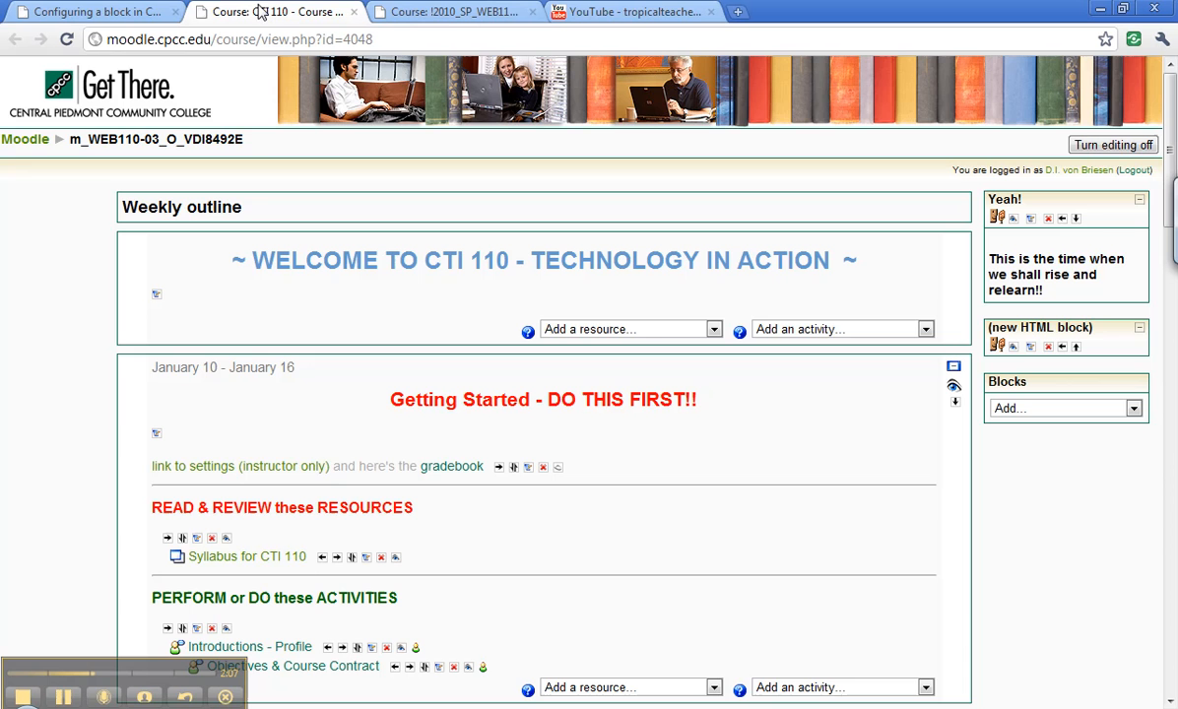
drag(1172, 131, 1172, 315)
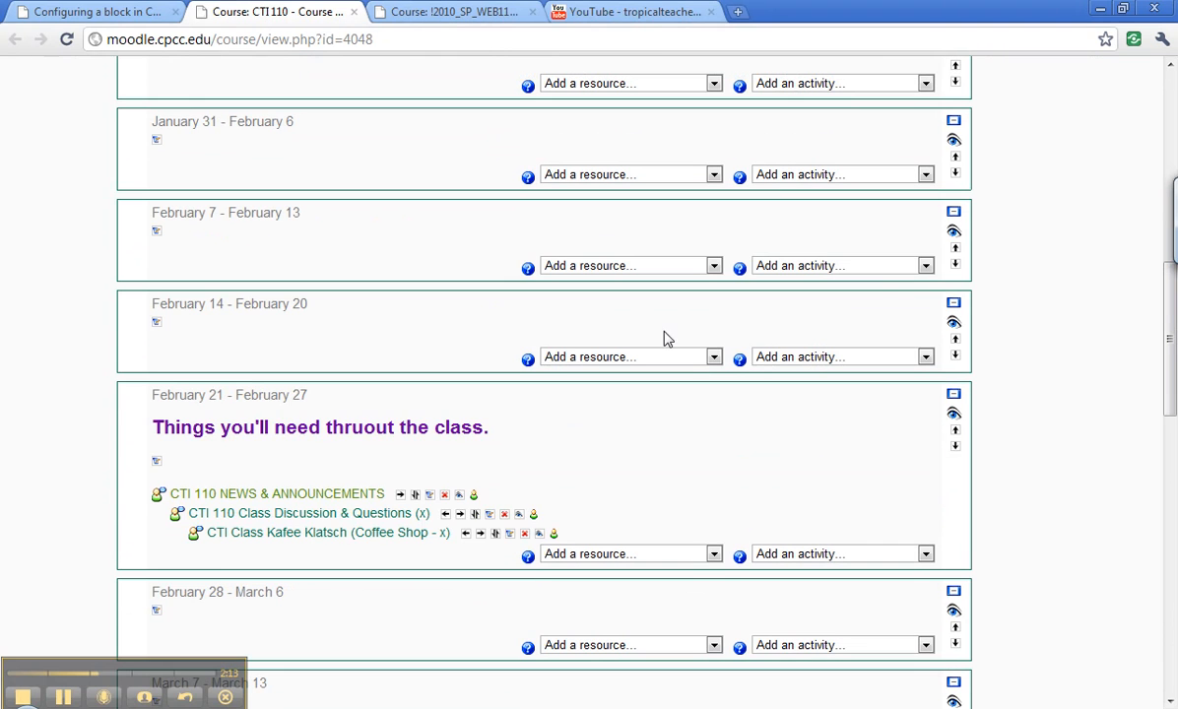
right_click(306, 493)
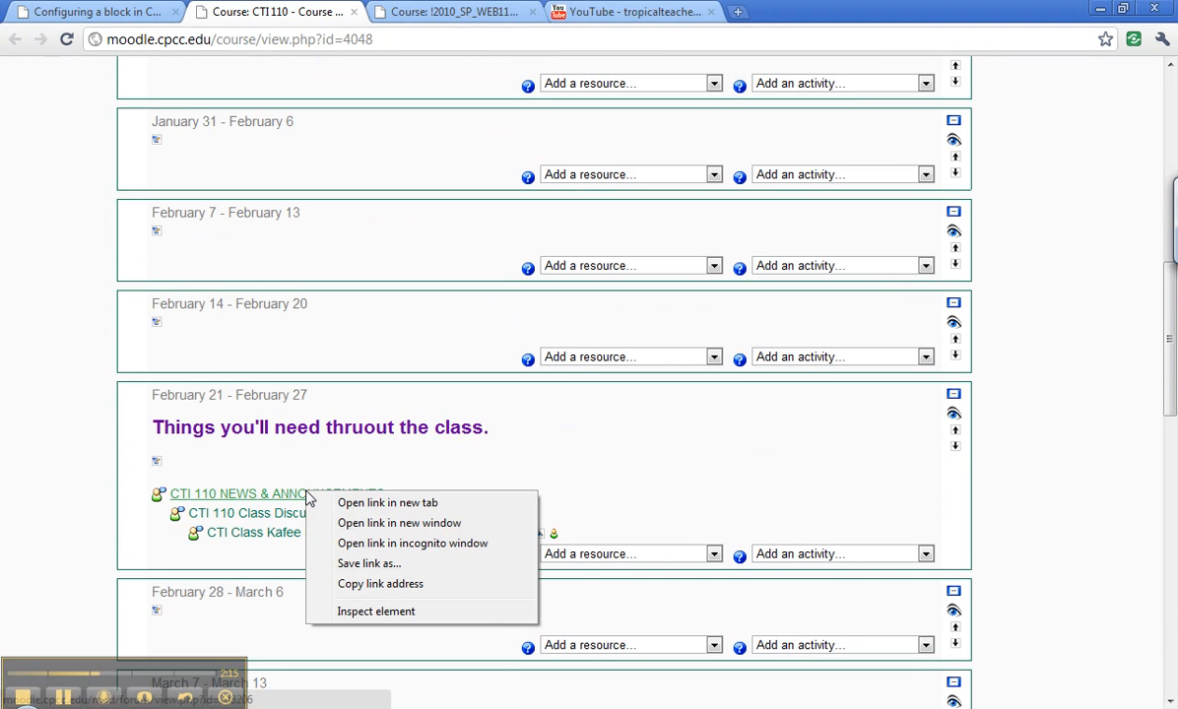
click(364, 589)
click(118, 12)
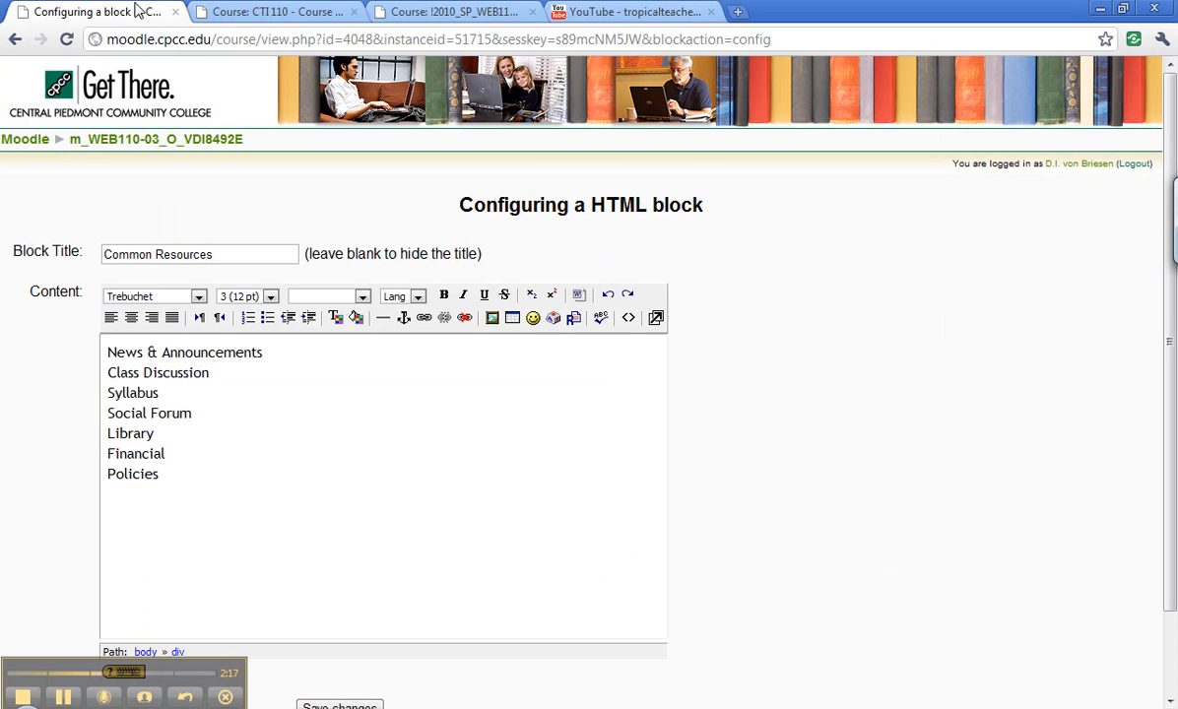
drag(271, 352, 83, 347)
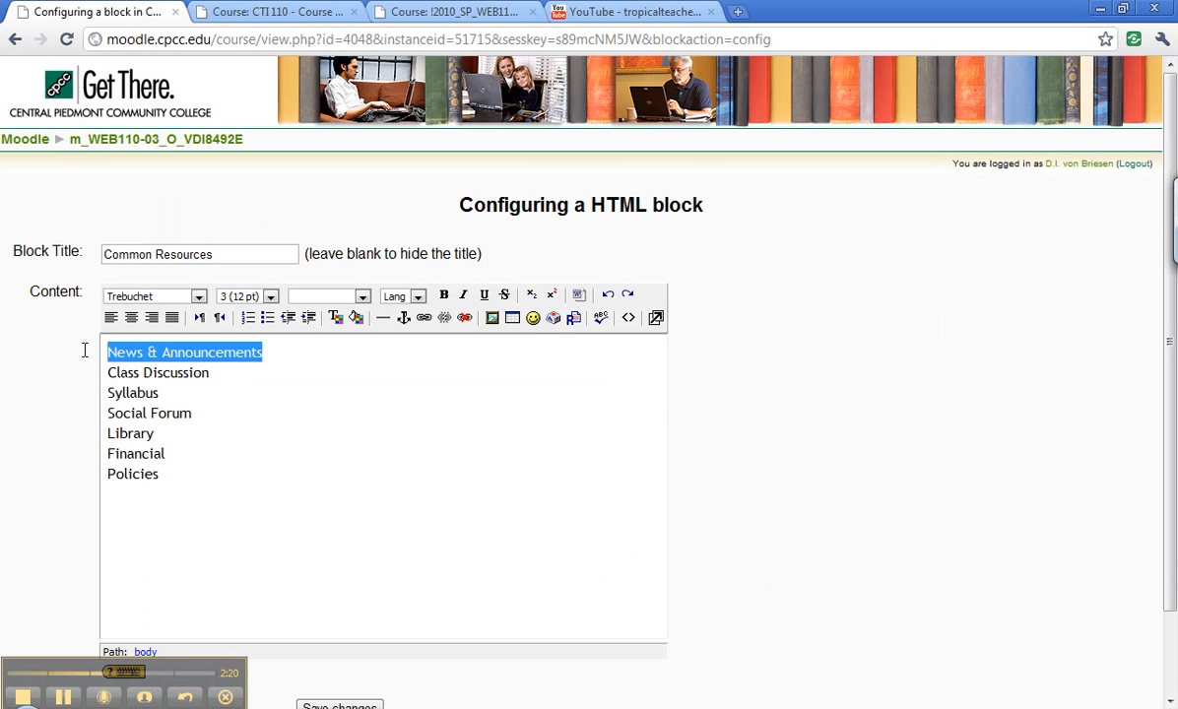
click(424, 318)
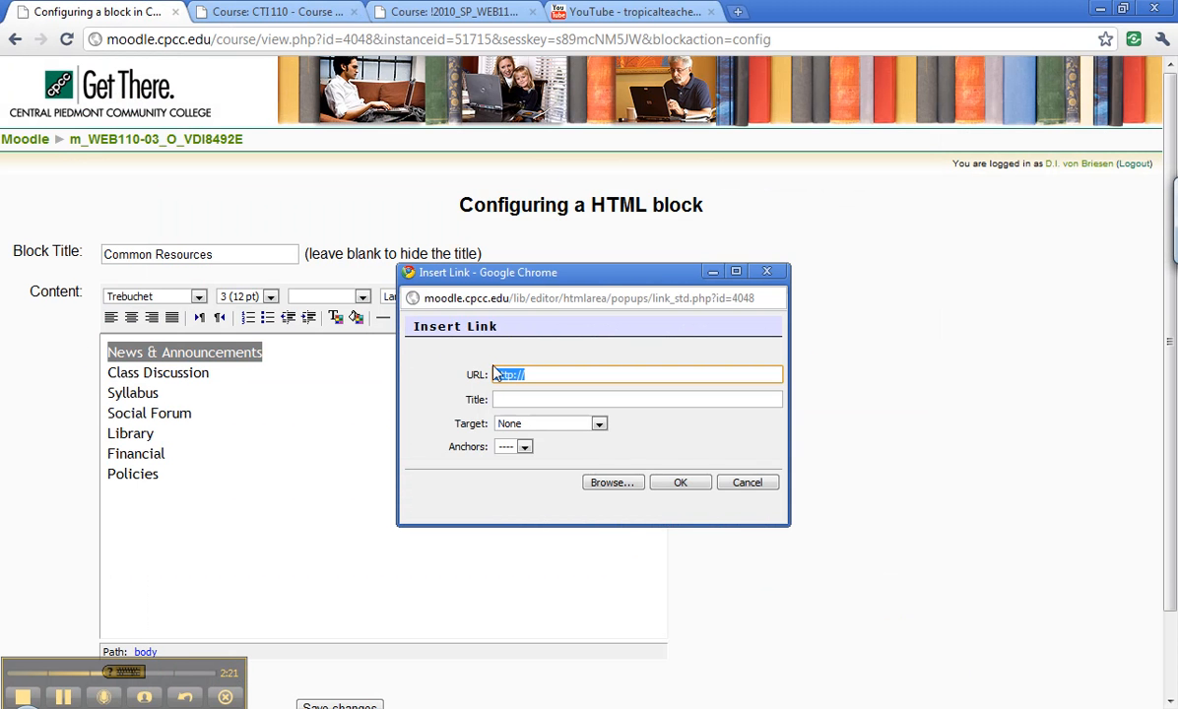
right_click(521, 378)
click(589, 480)
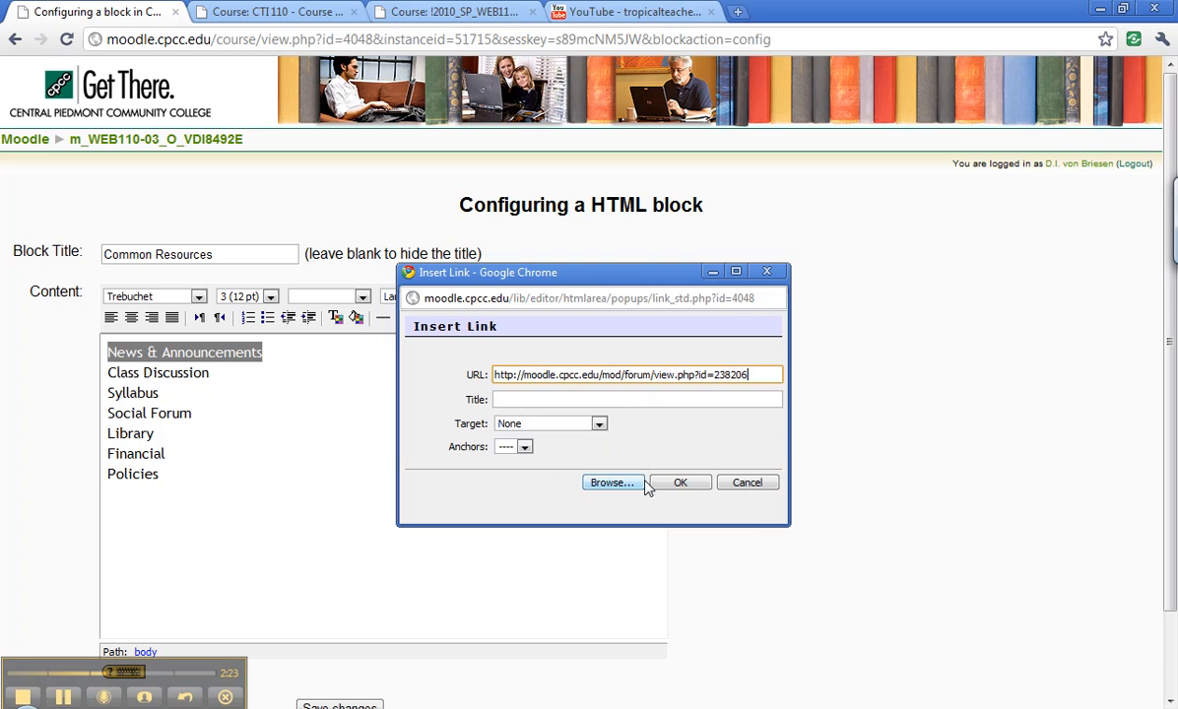
click(683, 483)
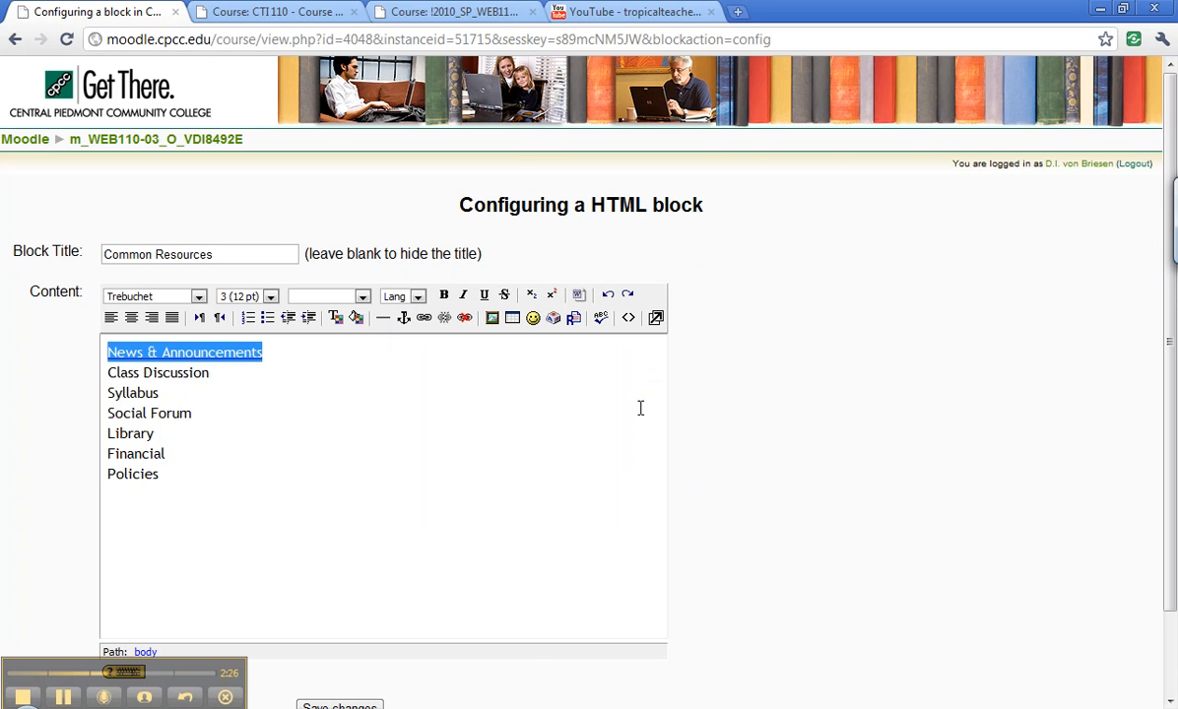
Copy the link address of the CTI 110 Class Discussion & Questions forum from the course page.
click(278, 12)
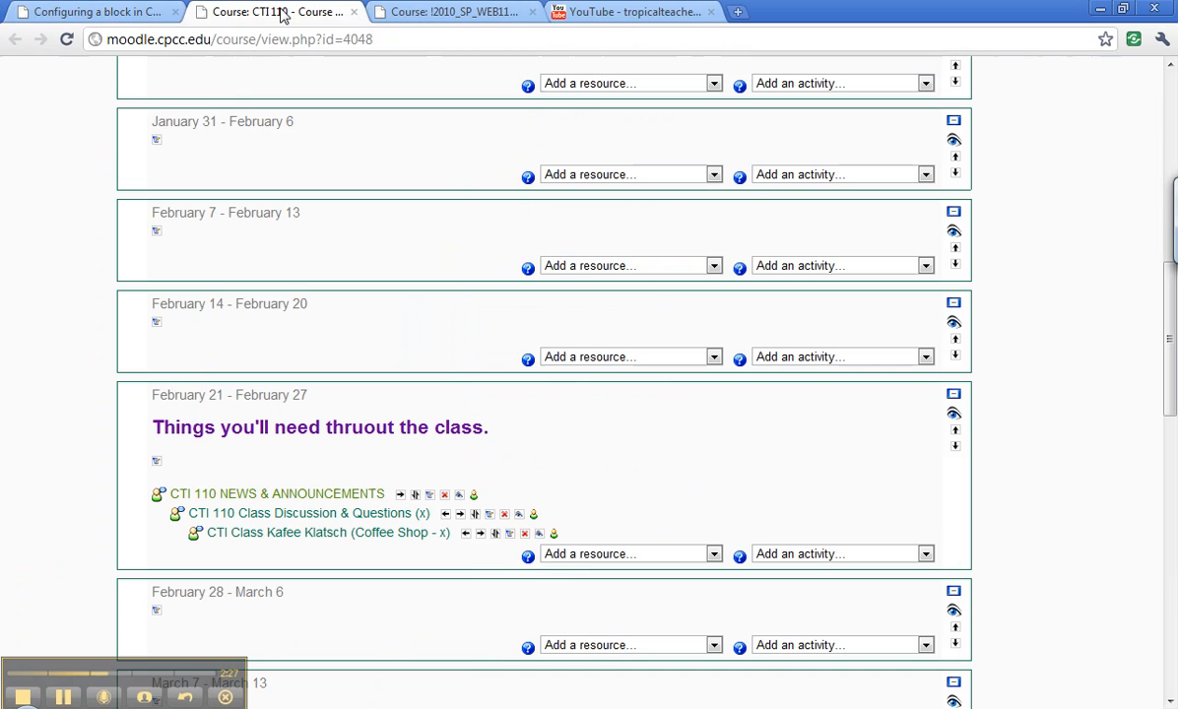
right_click(347, 513)
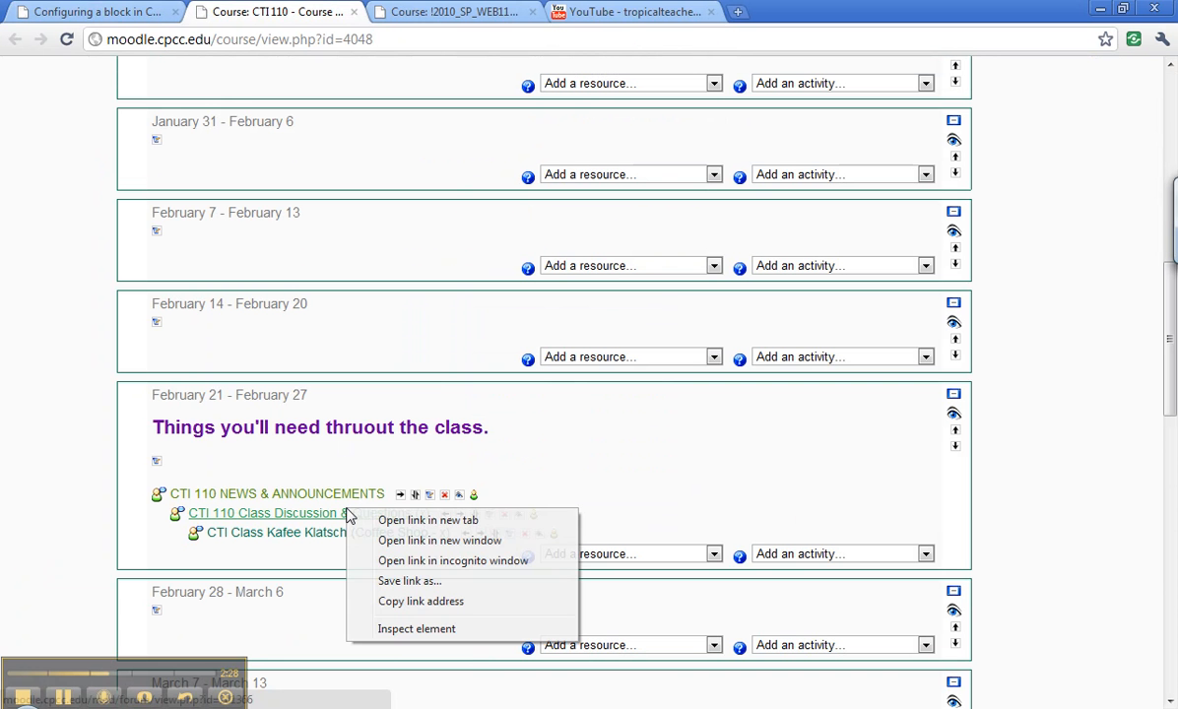
click(432, 603)
Return to the block configuration and change the "Class Discussion" line to "Class Discussions".
click(124, 13)
click(216, 378)
drag(210, 374, 109, 373)
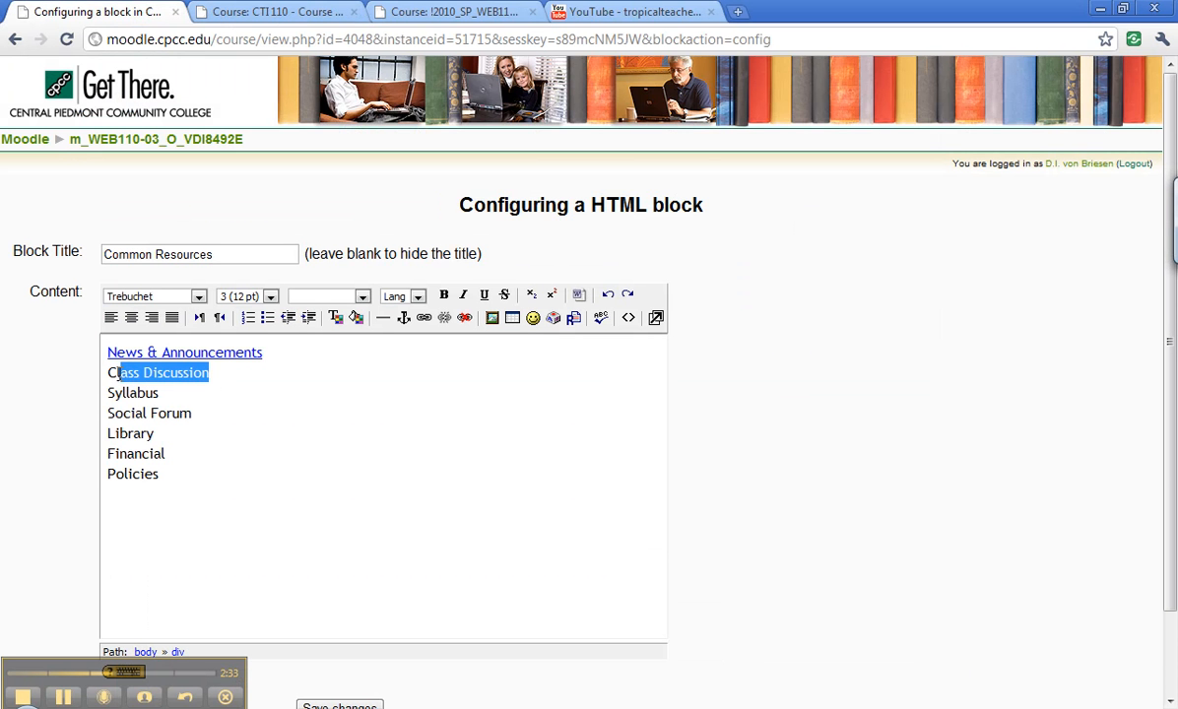
click(223, 373)
text(s)
drag(223, 373, 94, 365)
click(425, 319)
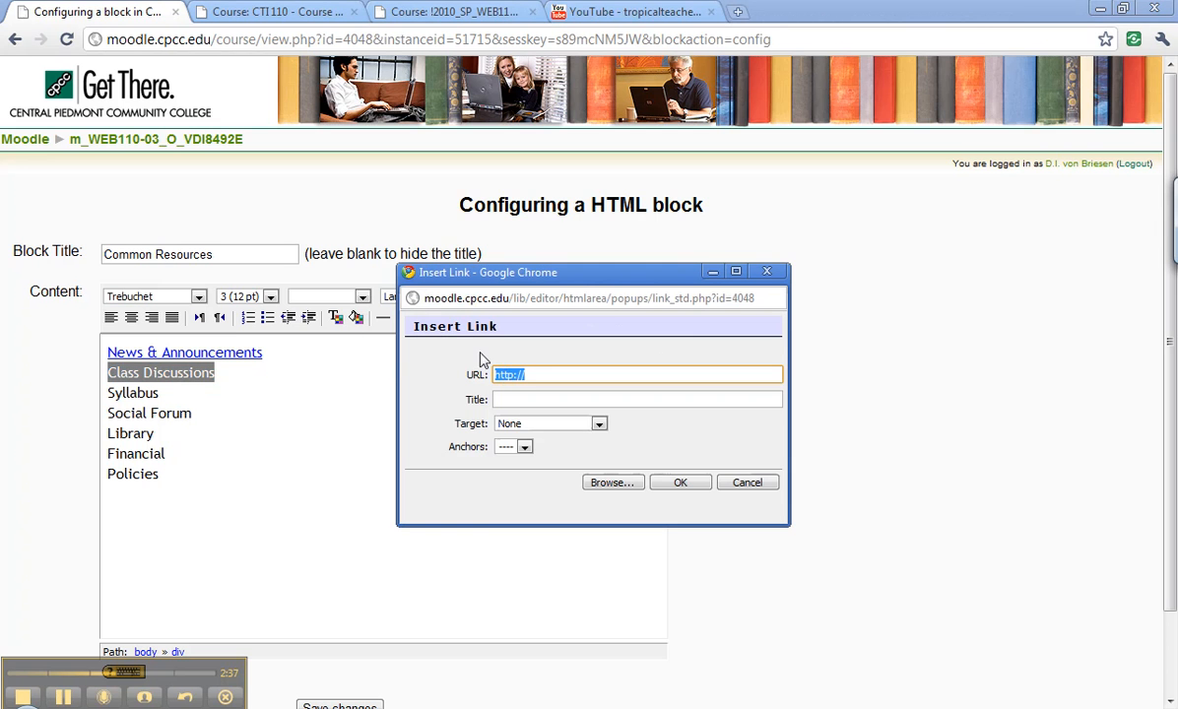
right_click(508, 378)
click(554, 481)
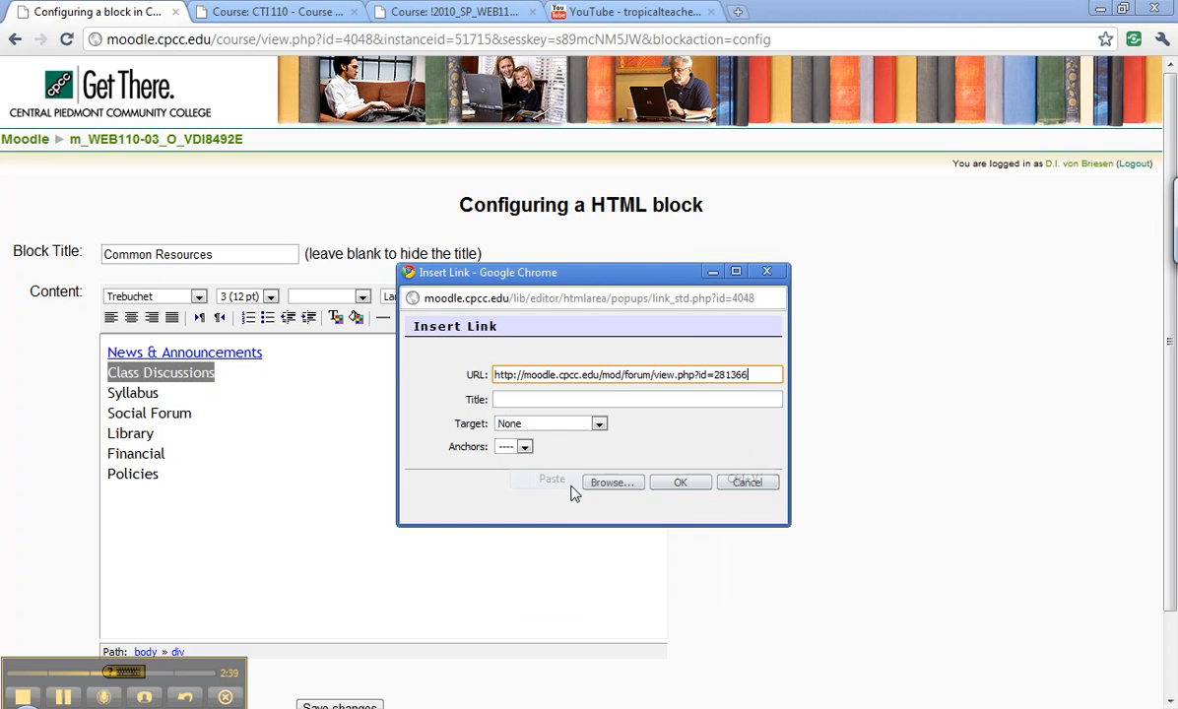
click(674, 487)
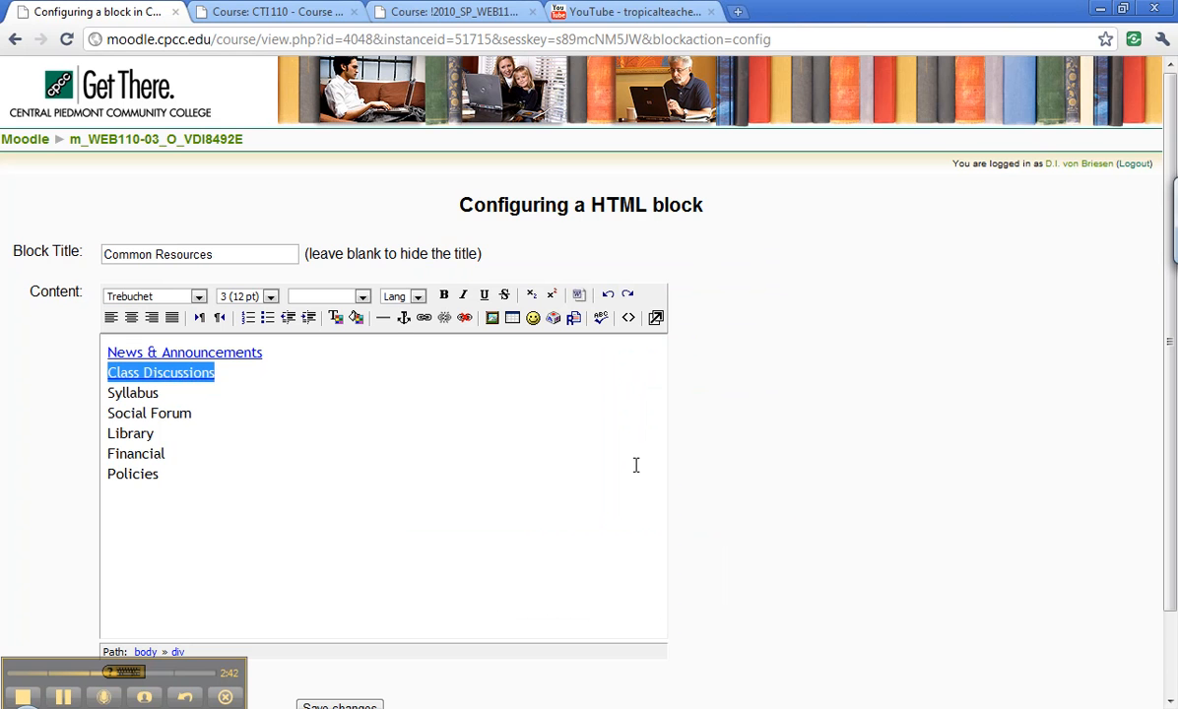
Copy the link address of the CTI Class Kafee Klatsch (Coffee Shop) forum from the separately opened course page.
click(254, 22)
right_click(347, 543)
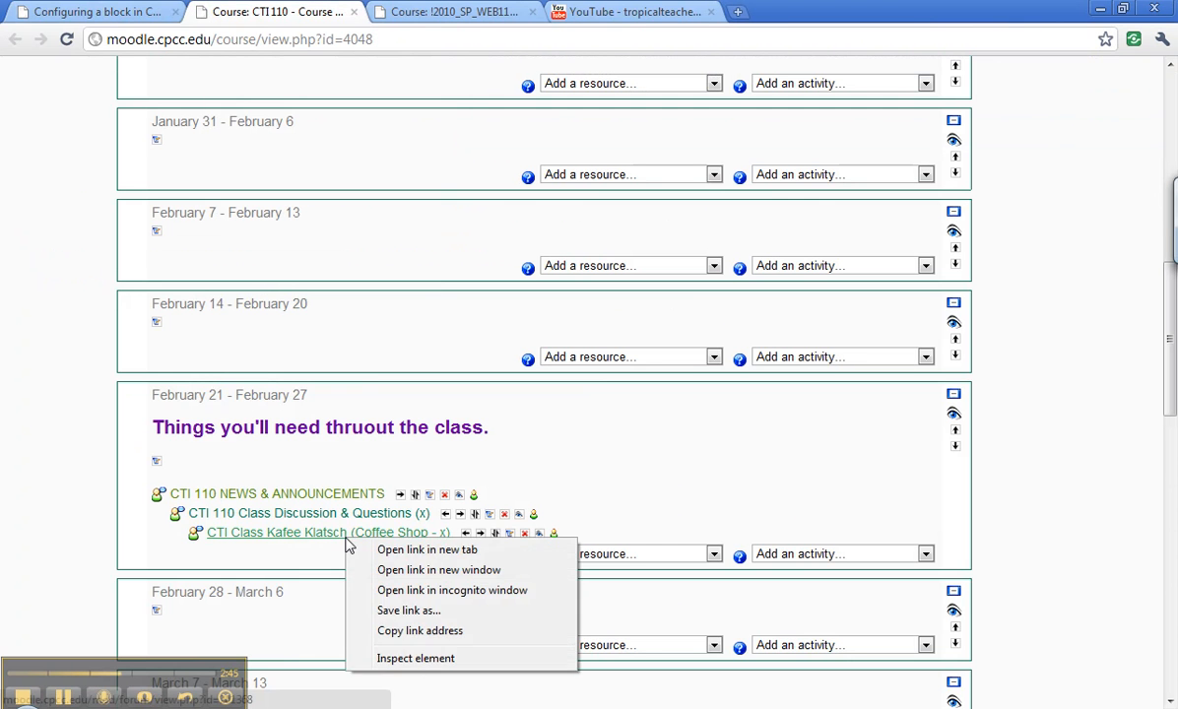
click(419, 631)
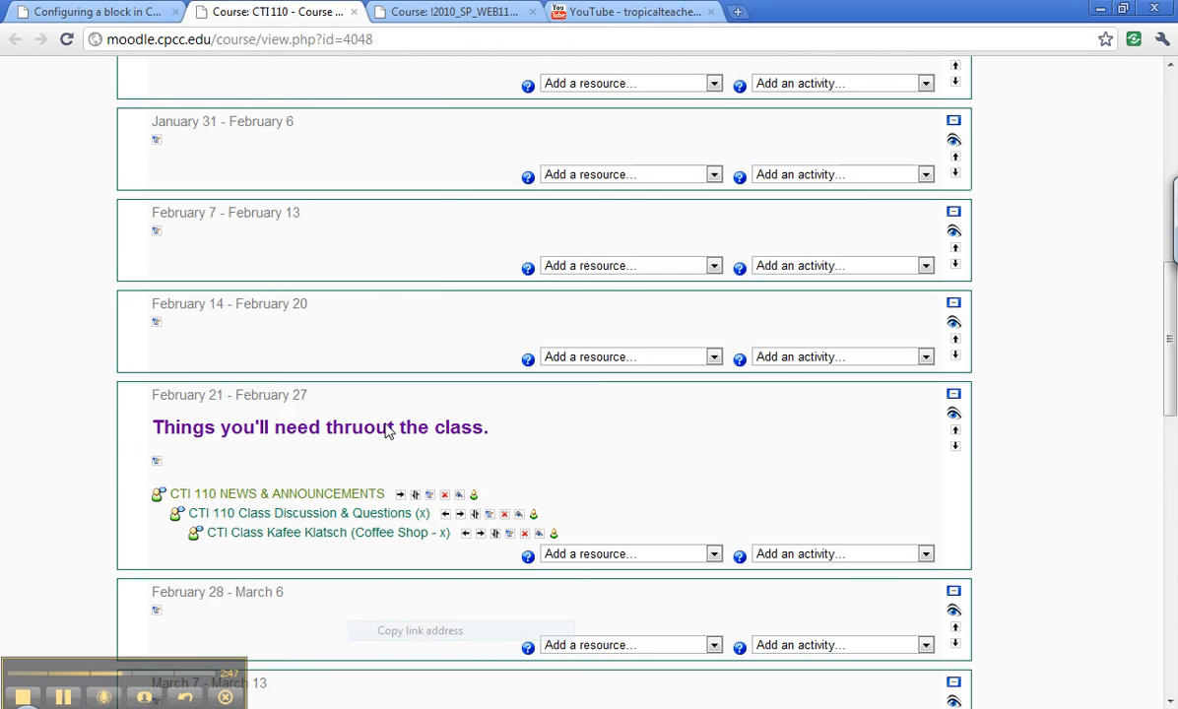
Return to the block configuration and link the "Social Forum" text to the copied Kafee Klatsch forum address.
click(114, 14)
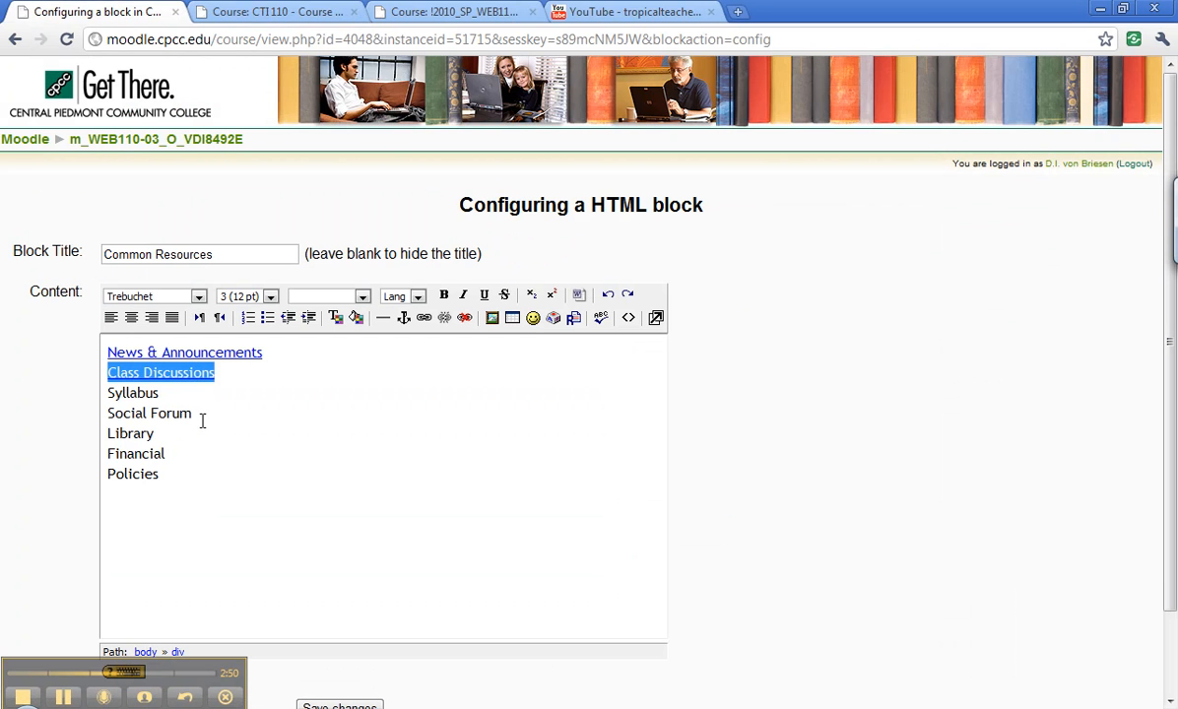
drag(199, 416, 106, 415)
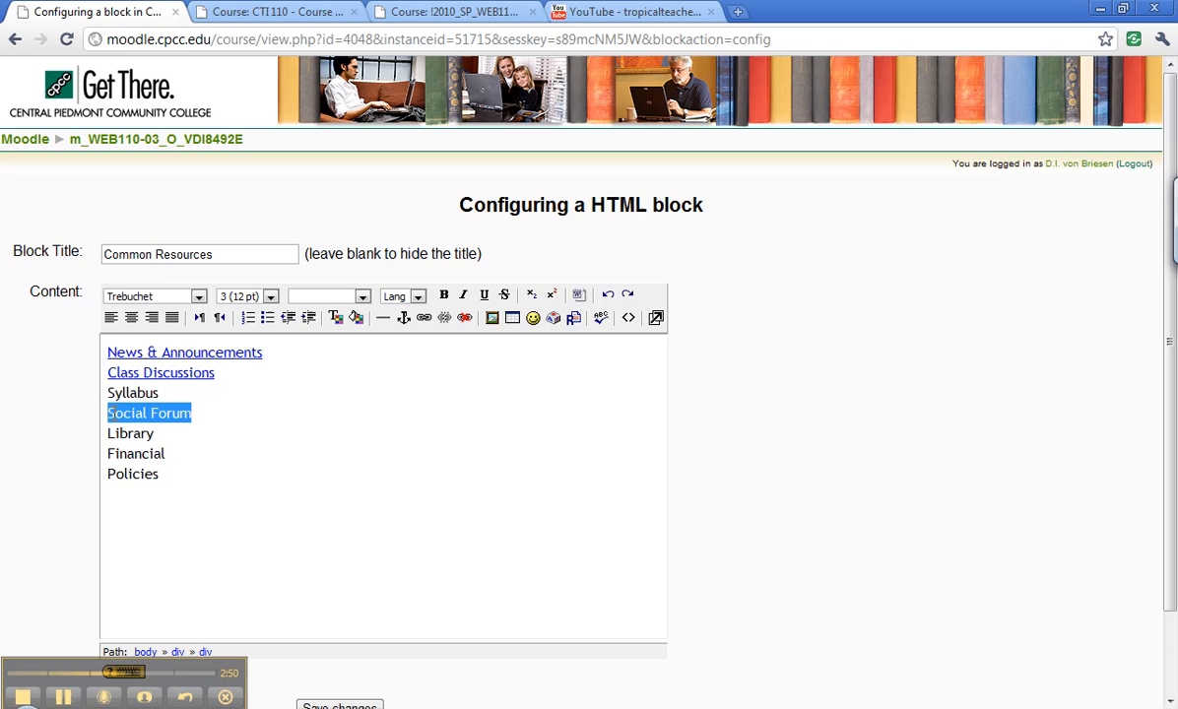
click(424, 317)
right_click(511, 375)
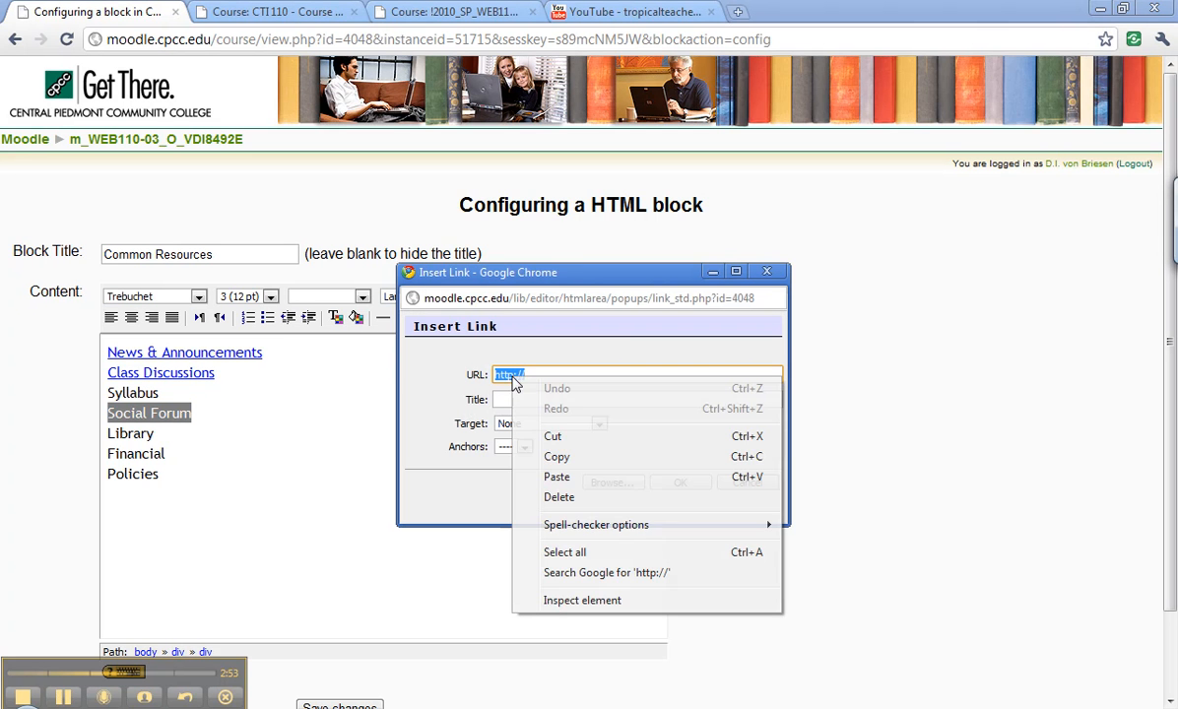
click(557, 477)
click(678, 483)
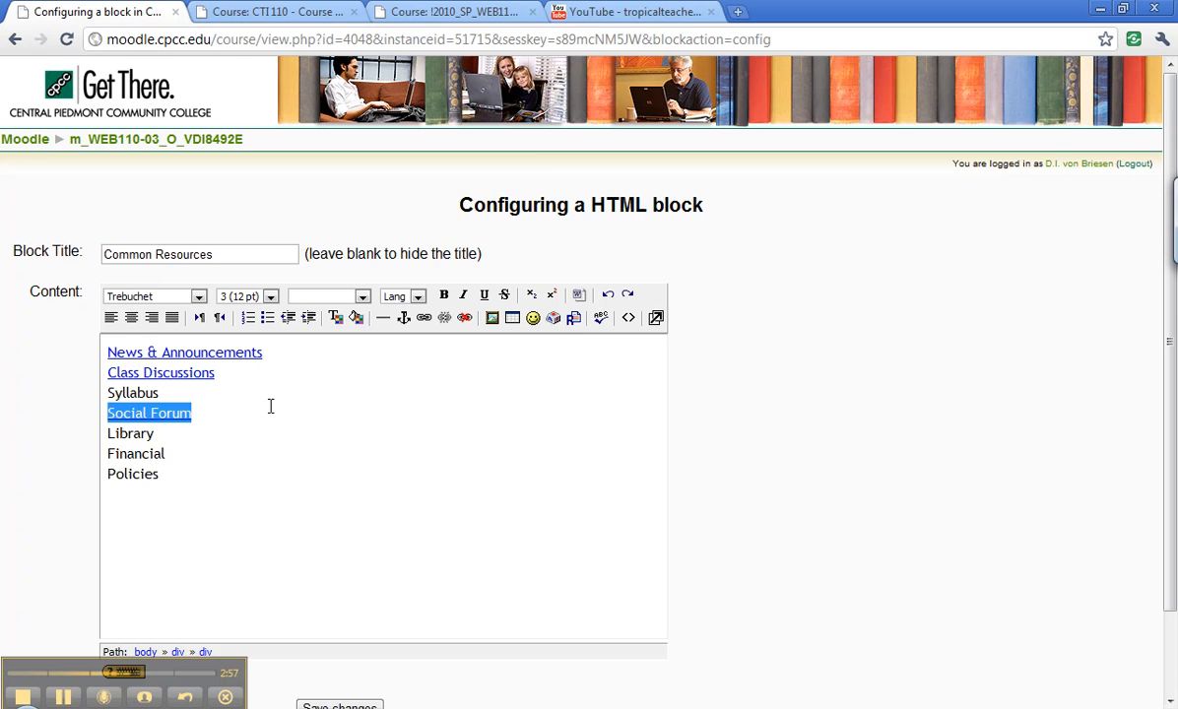
click(224, 397)
On the course page, copy the link address of the Syllabus for CTI 110 resource in the January 10 - January 16 section.
click(275, 12)
scroll(412, 389, up, 10)
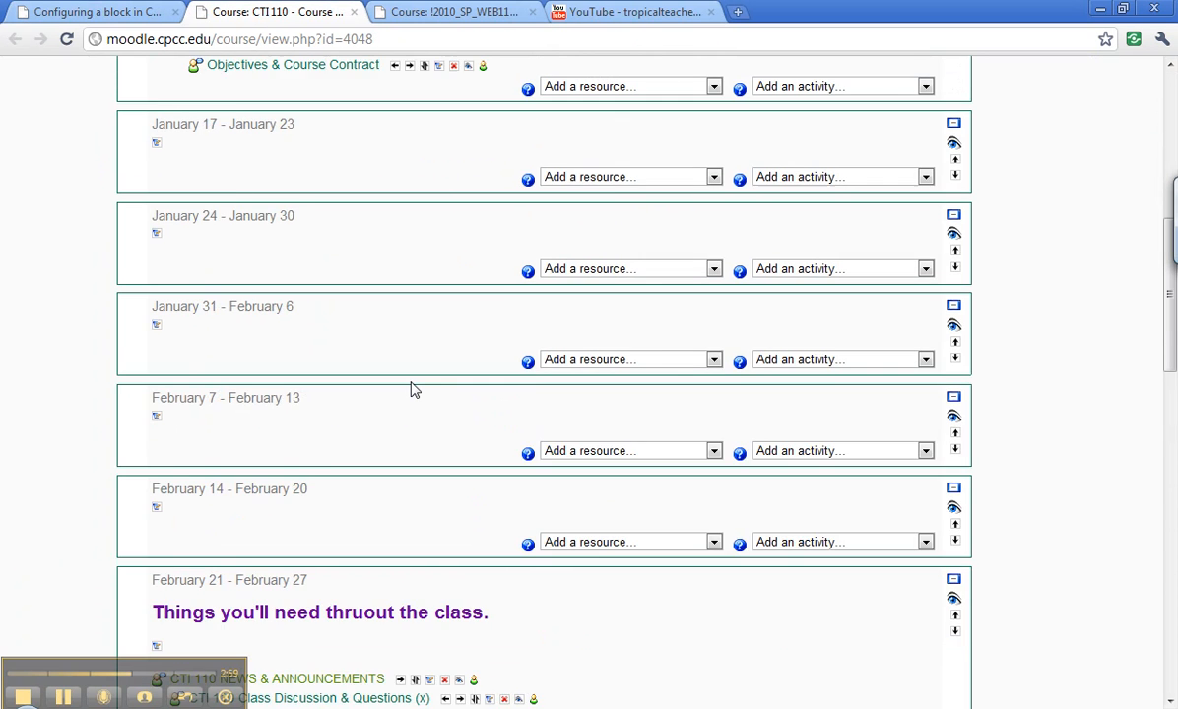
scroll(411, 389, down, 2)
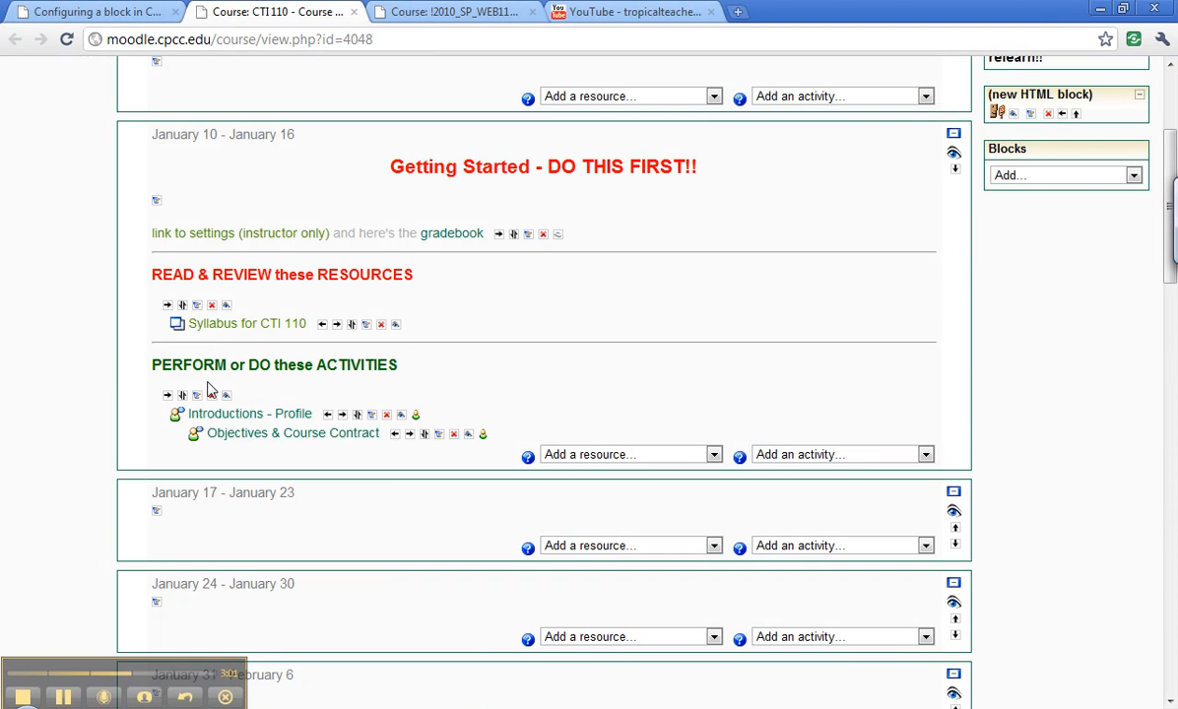
right_click(223, 327)
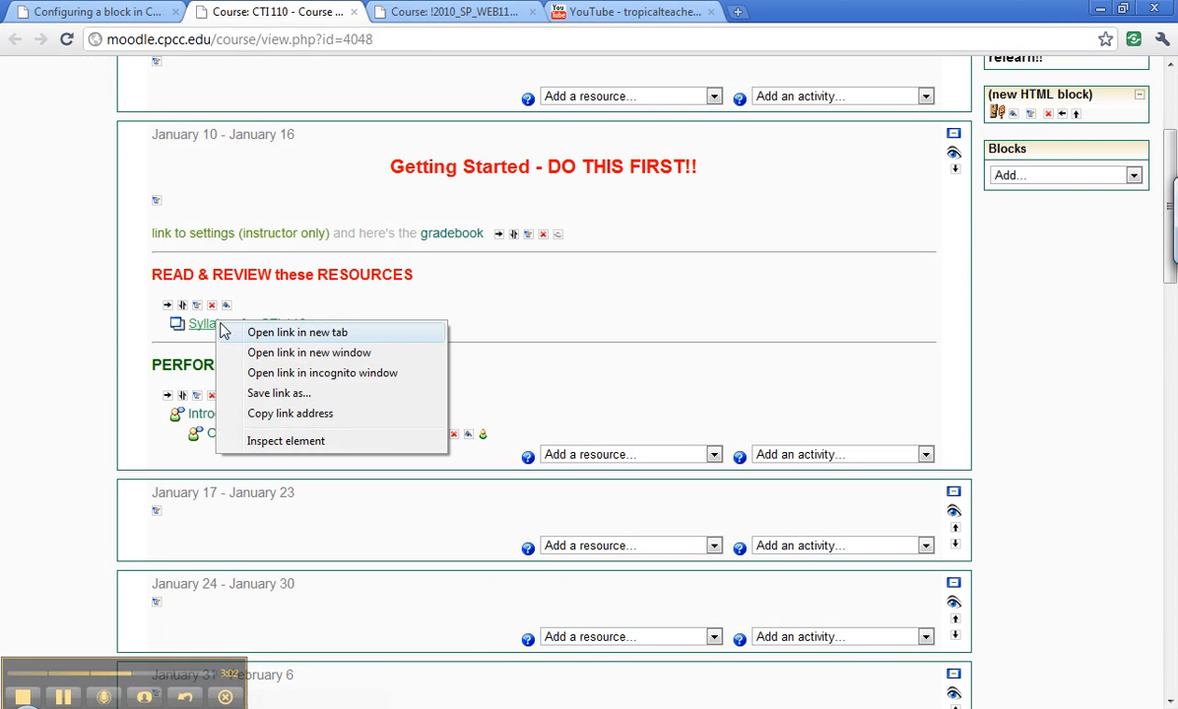
click(293, 414)
Back in the block configuration, link the "Syllabus" text to the copied Syllabus for CTI 110 address.
click(138, 12)
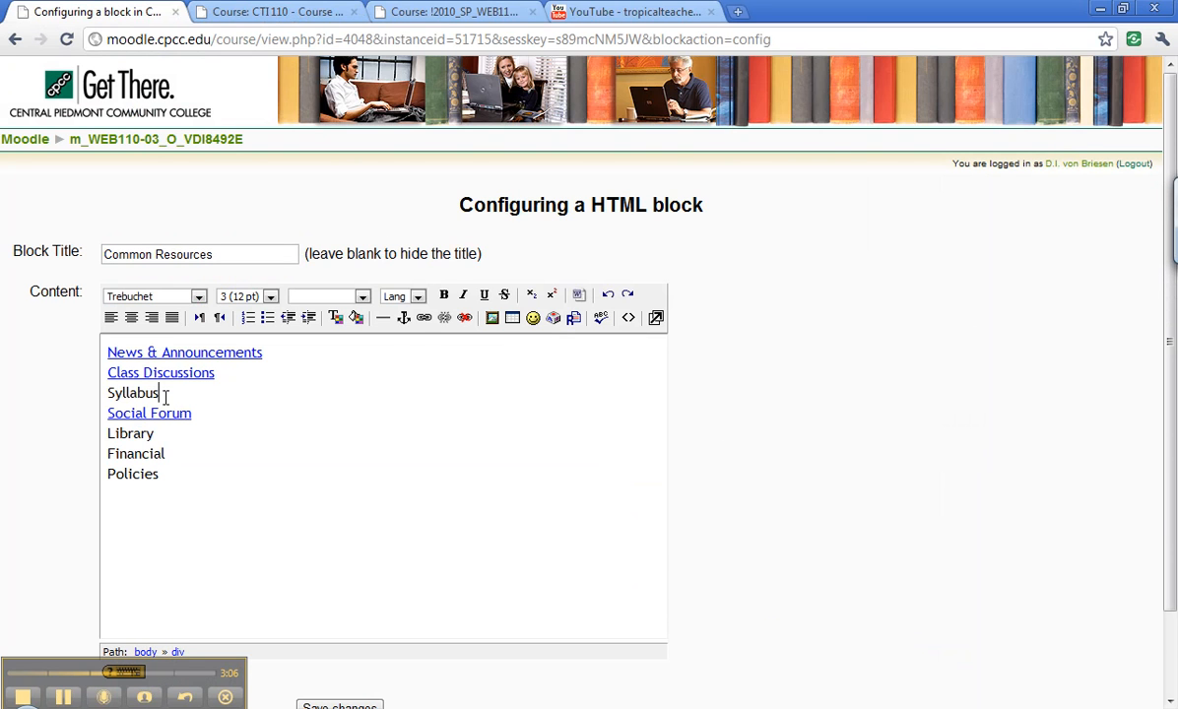
drag(165, 396, 105, 392)
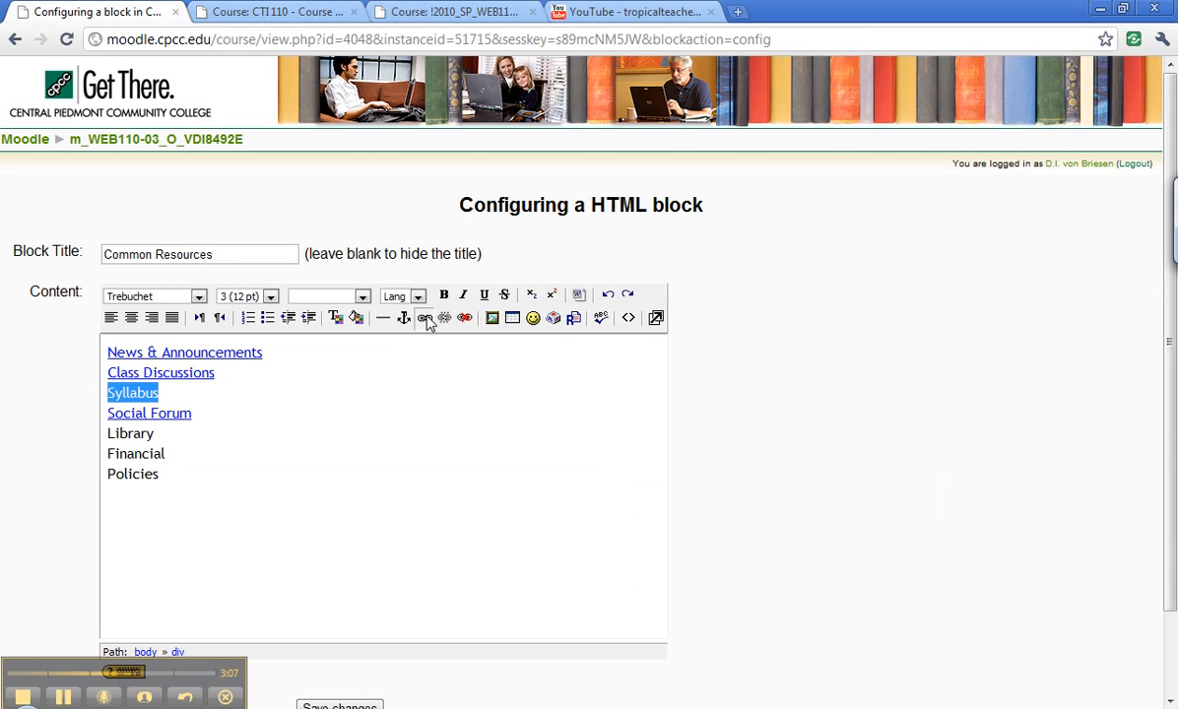
click(426, 319)
right_click(523, 383)
click(594, 477)
click(679, 482)
click(194, 481)
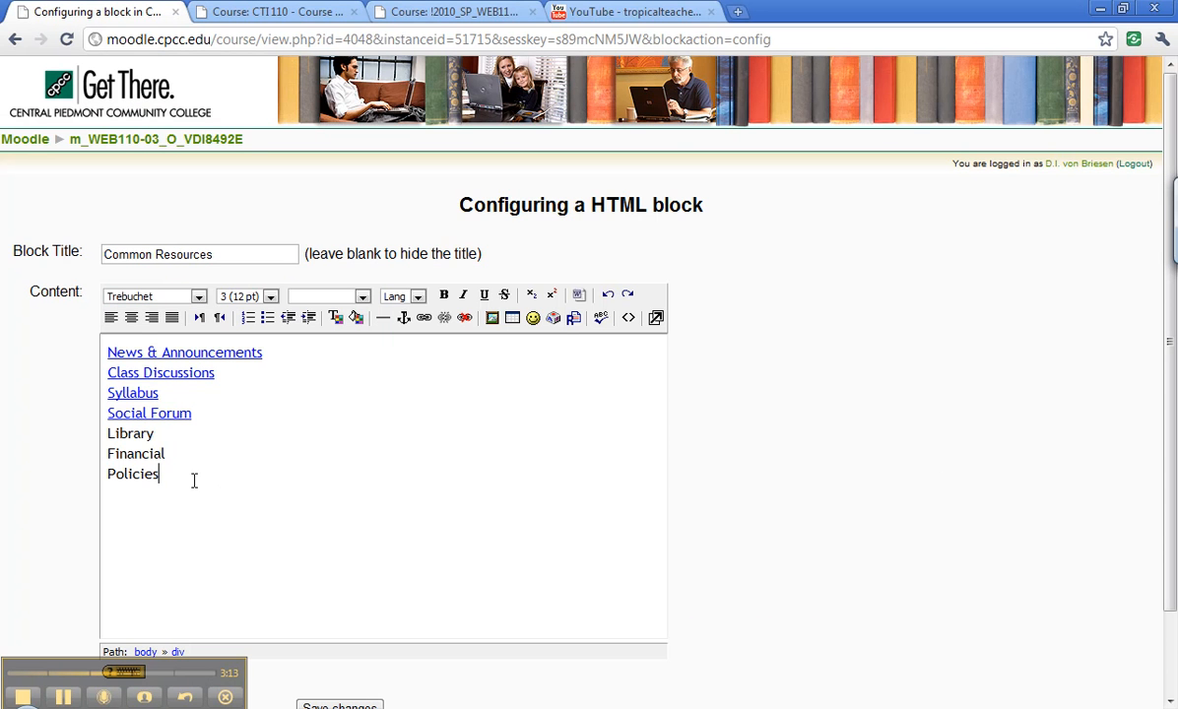
Search the web for "cpcc library" in a new browser tab, open the CPCC Libraries page and copy its address.
click(737, 10)
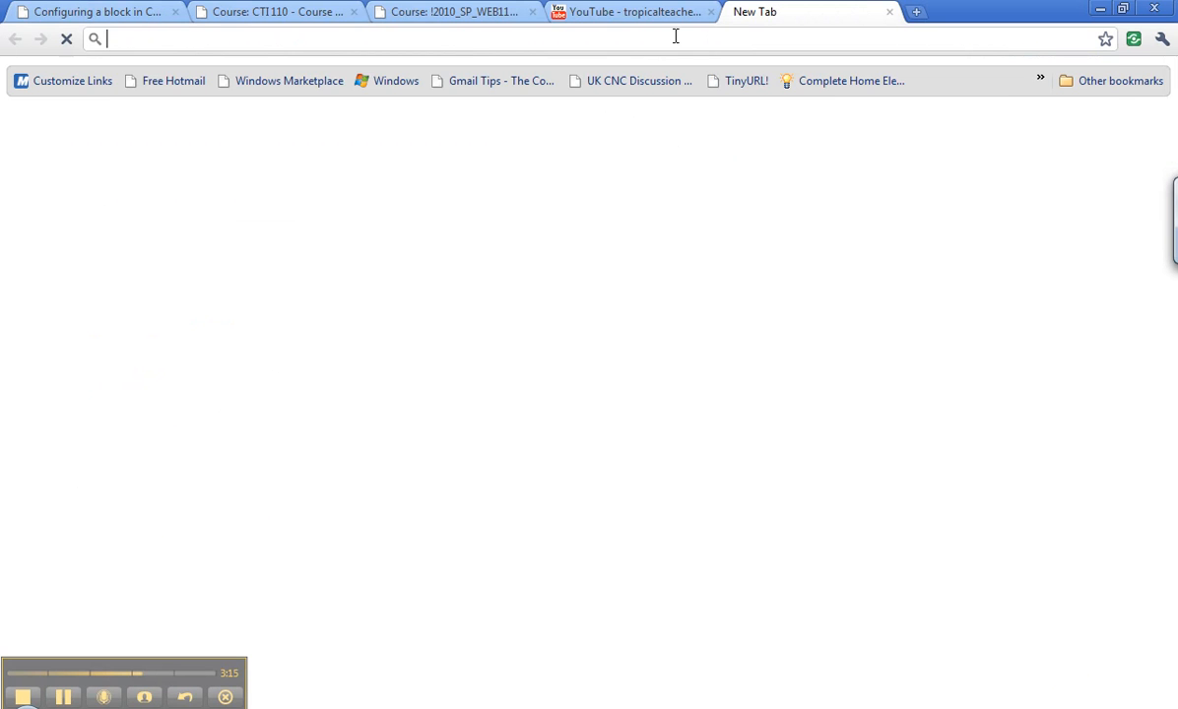
text(cpcc library)
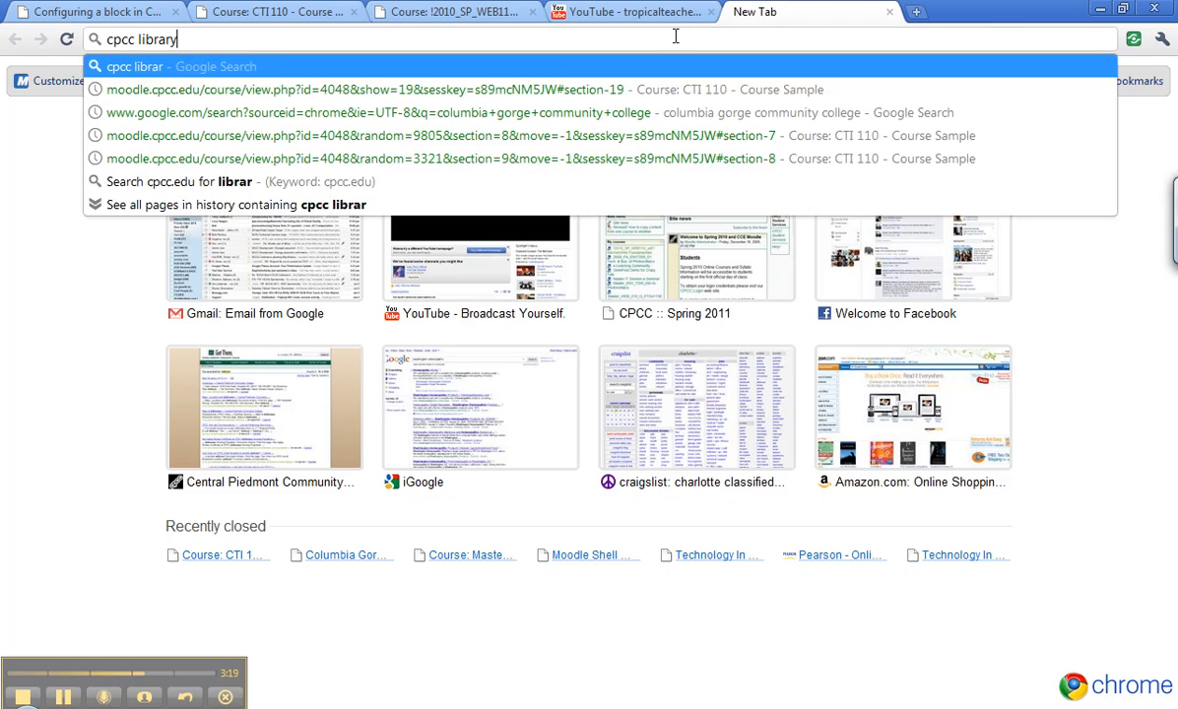
key(Return)
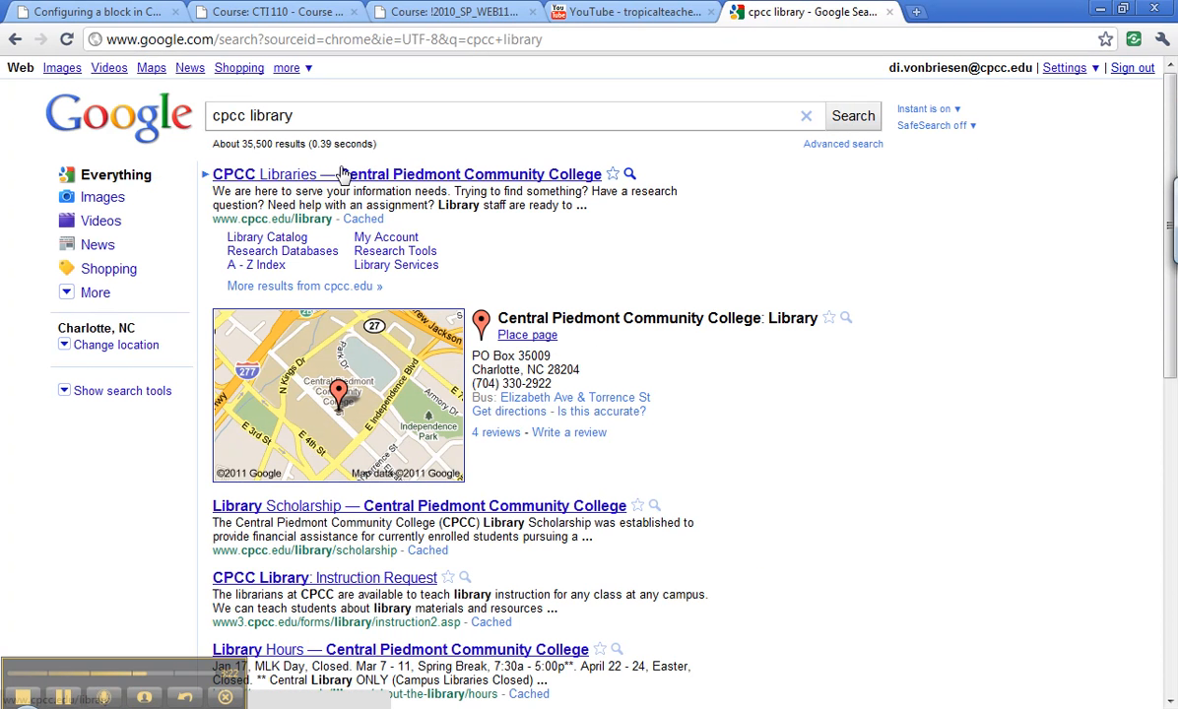
click(343, 173)
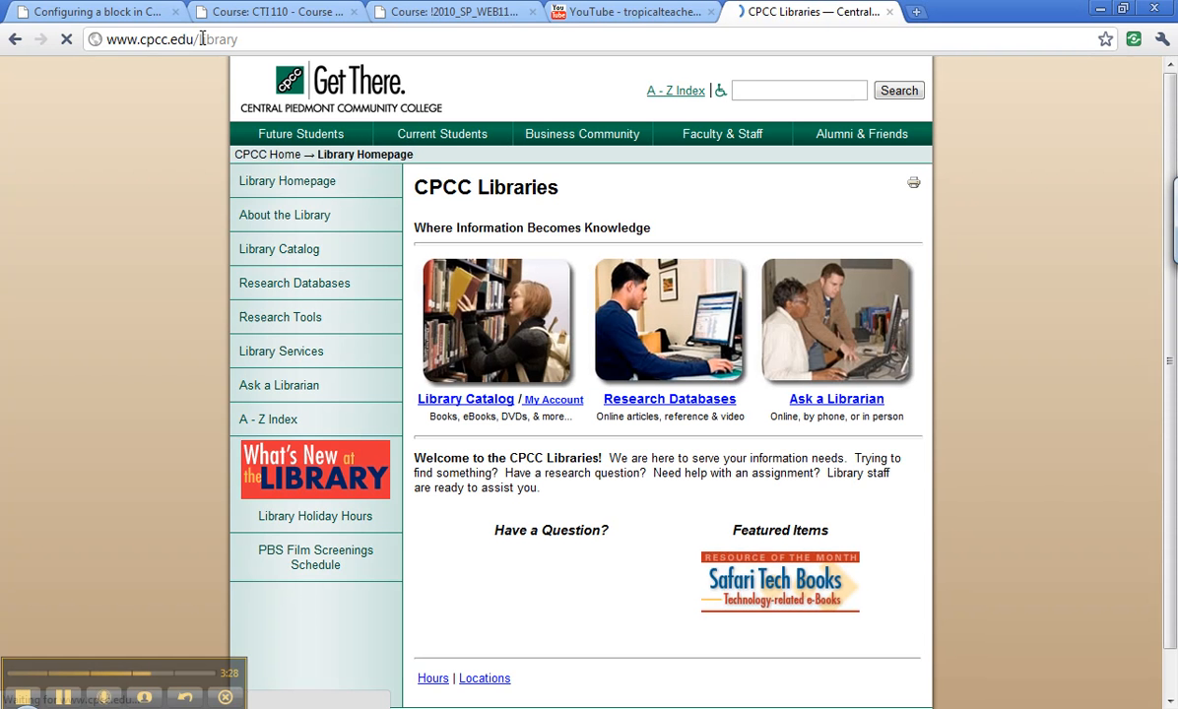
right_click(202, 38)
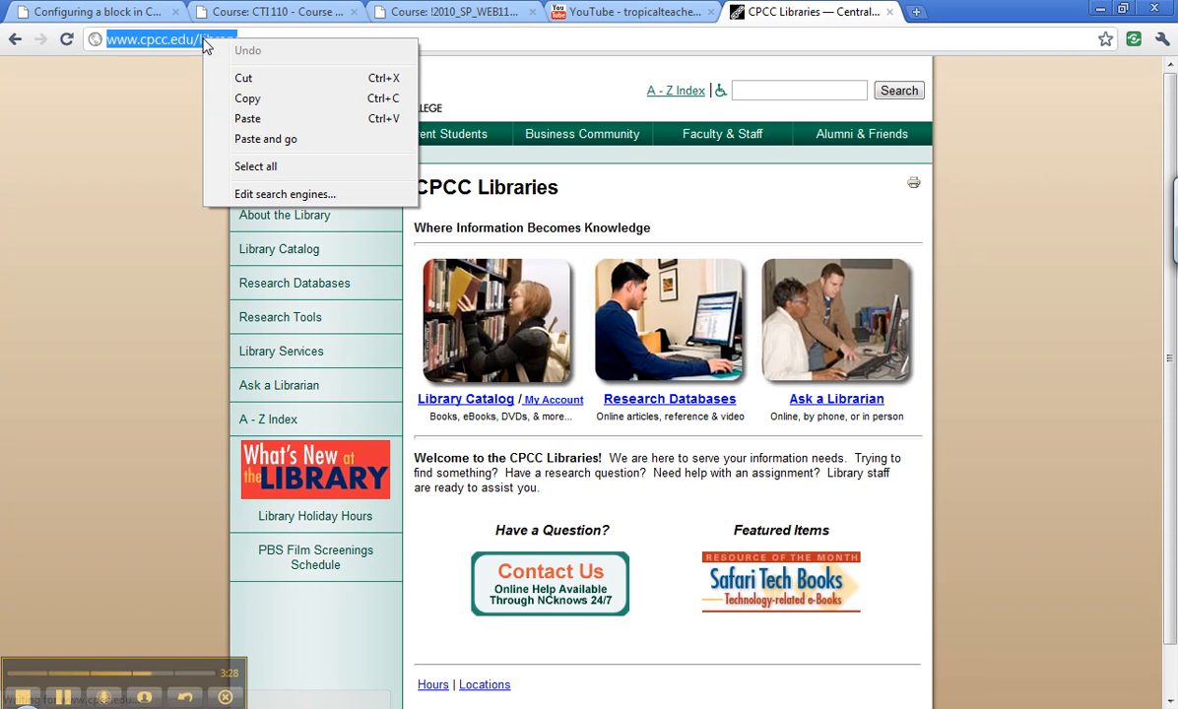
click(253, 102)
click(128, 10)
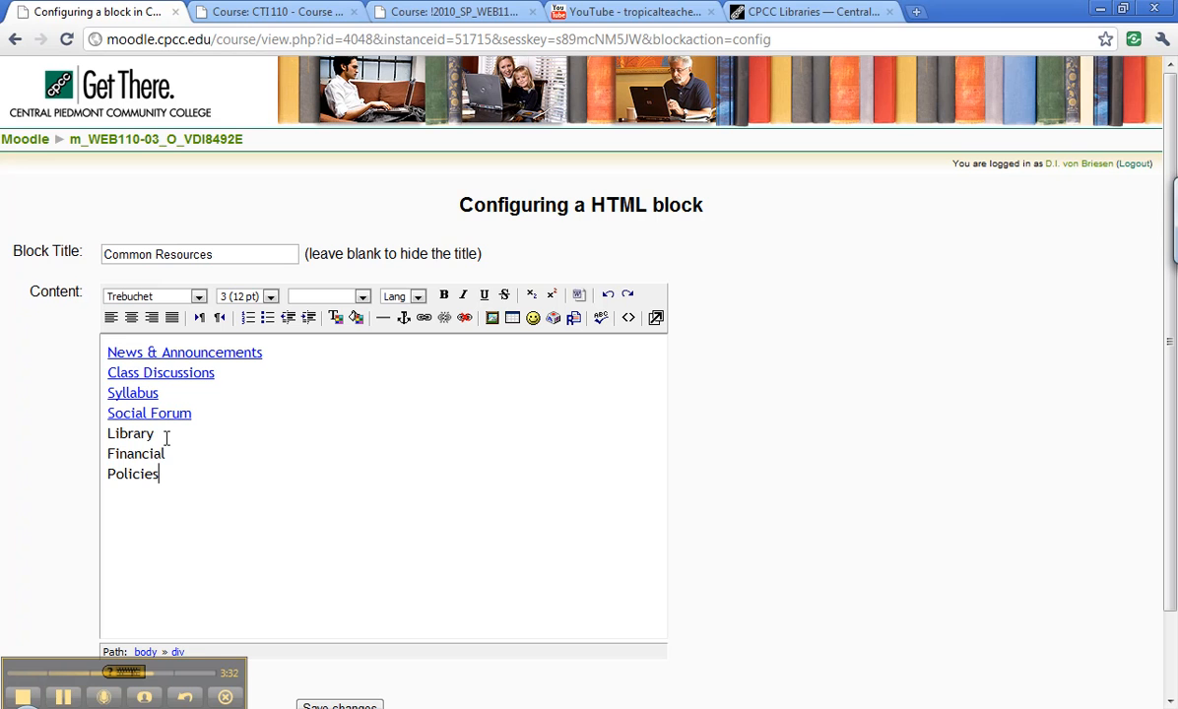
drag(163, 436, 96, 434)
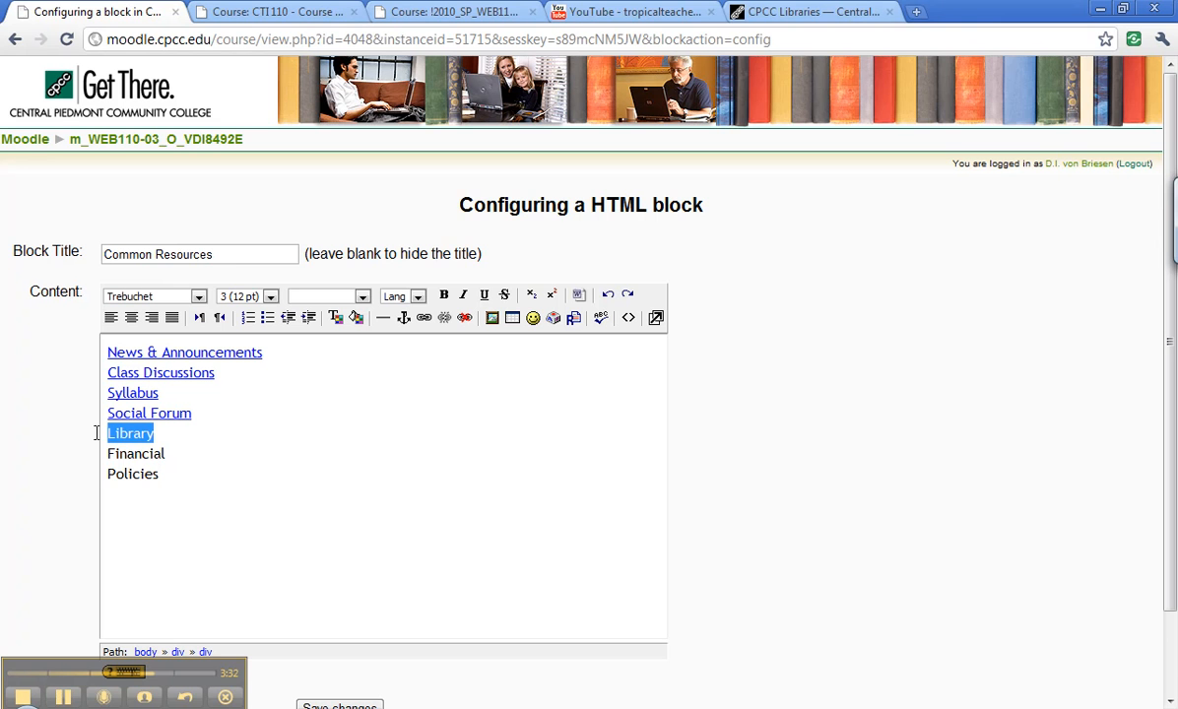
click(423, 317)
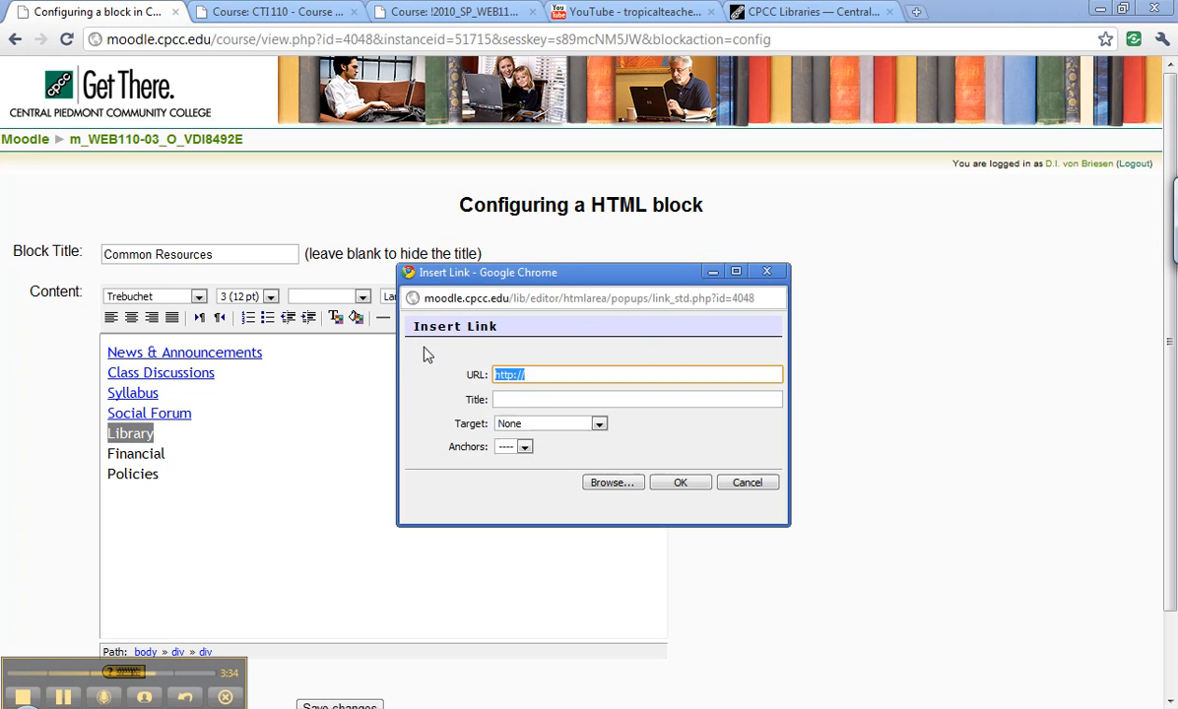
right_click(512, 374)
click(566, 473)
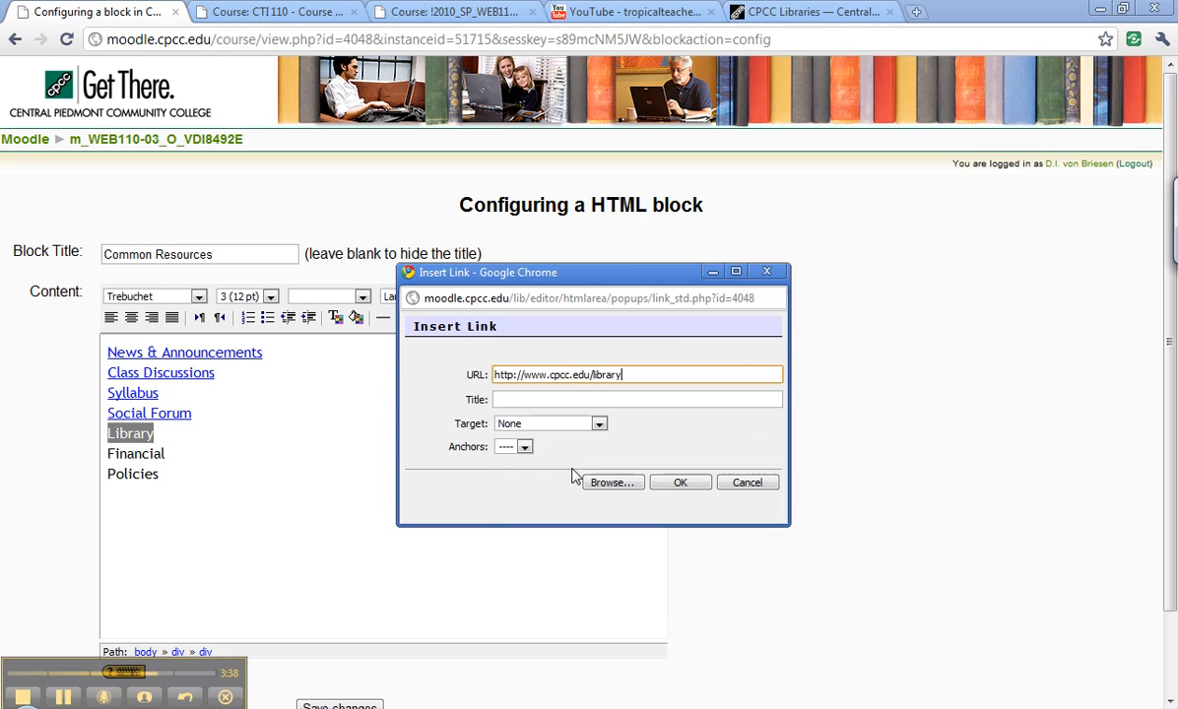
click(680, 483)
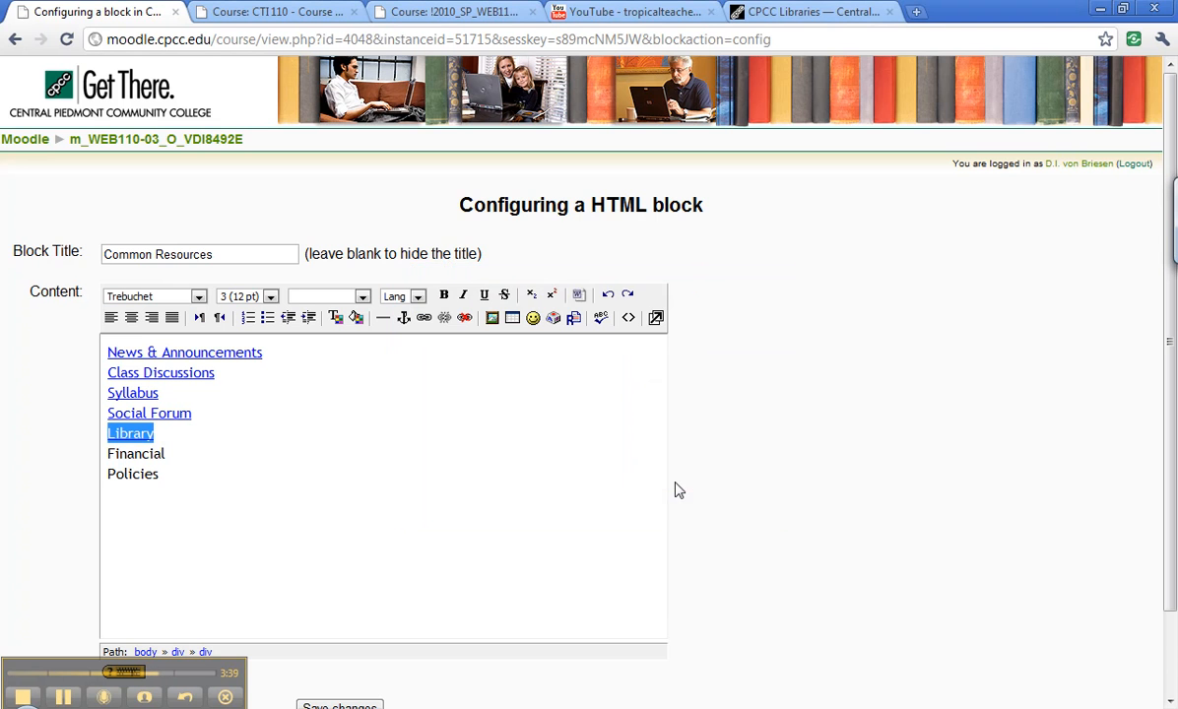
Extend the "Financial" line to "Financial Aid" and format all the resource lines as a bulleted list.
click(306, 456)
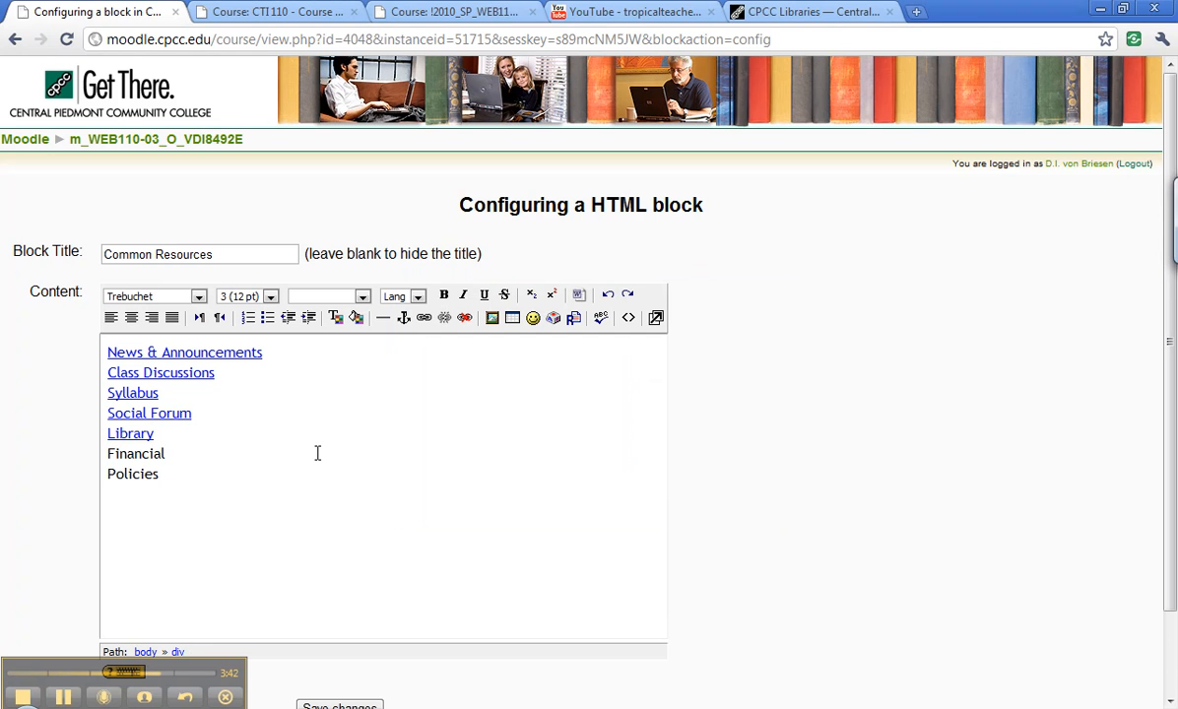
text(Aid)
drag(197, 478, 58, 342)
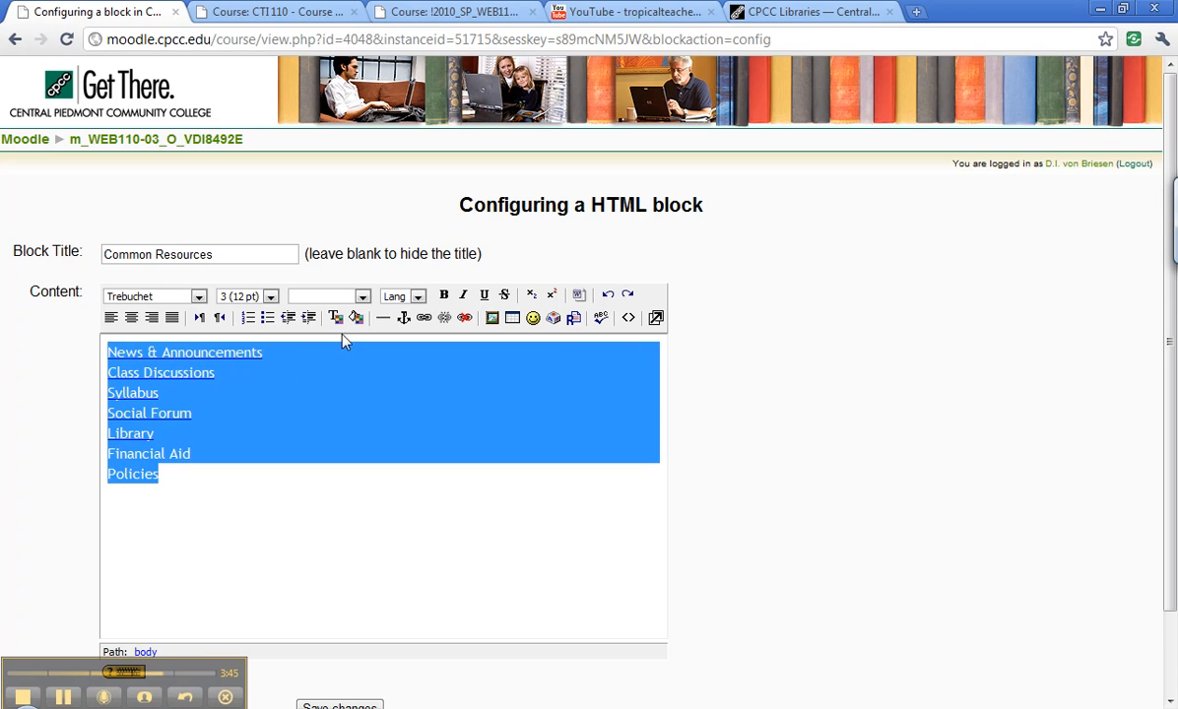
click(268, 318)
click(344, 447)
Save the block and move Common Resources to the left column of the course page.
scroll(345, 446, down, 2)
click(356, 615)
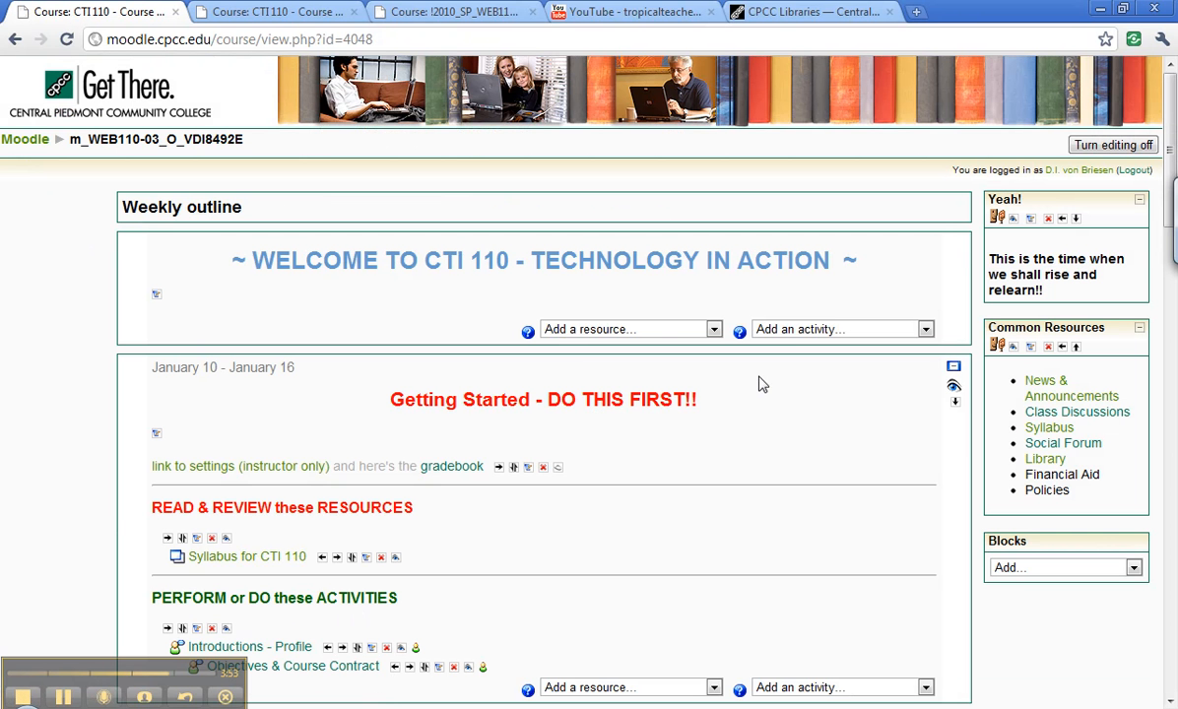
click(1062, 347)
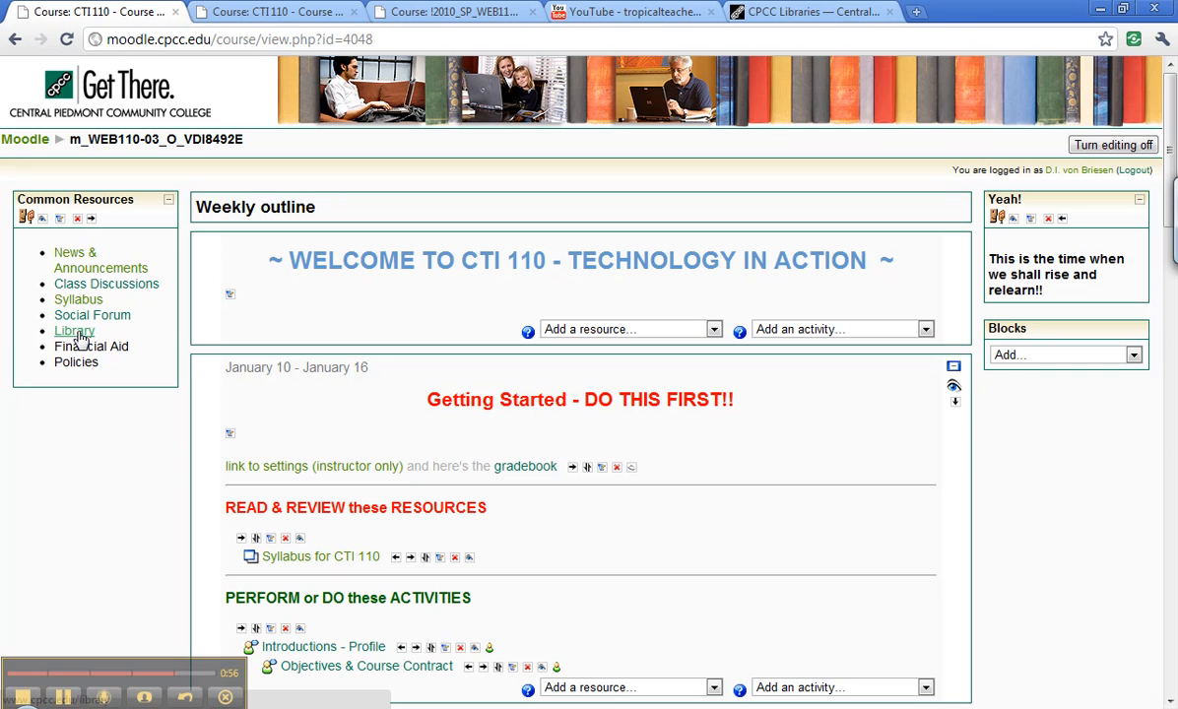
Reopen the Common Resources block configuration, change the "News & Announcements" link text to "Class Announcements" and save the block.
click(59, 218)
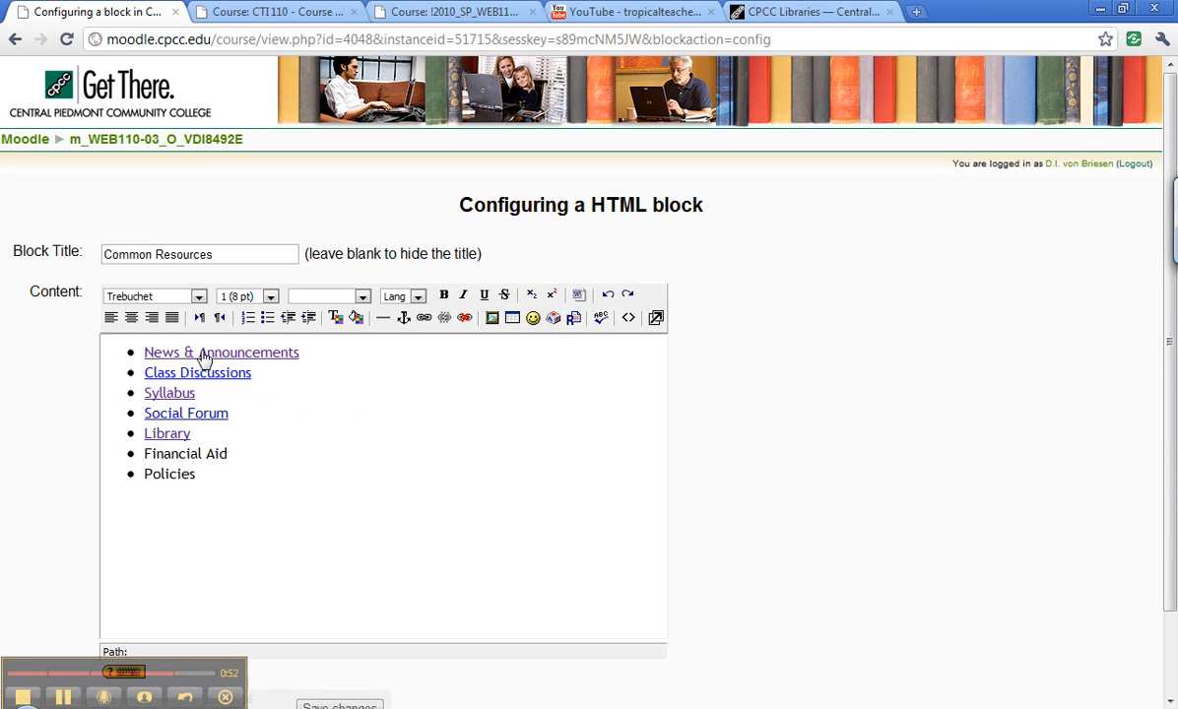
click(195, 351)
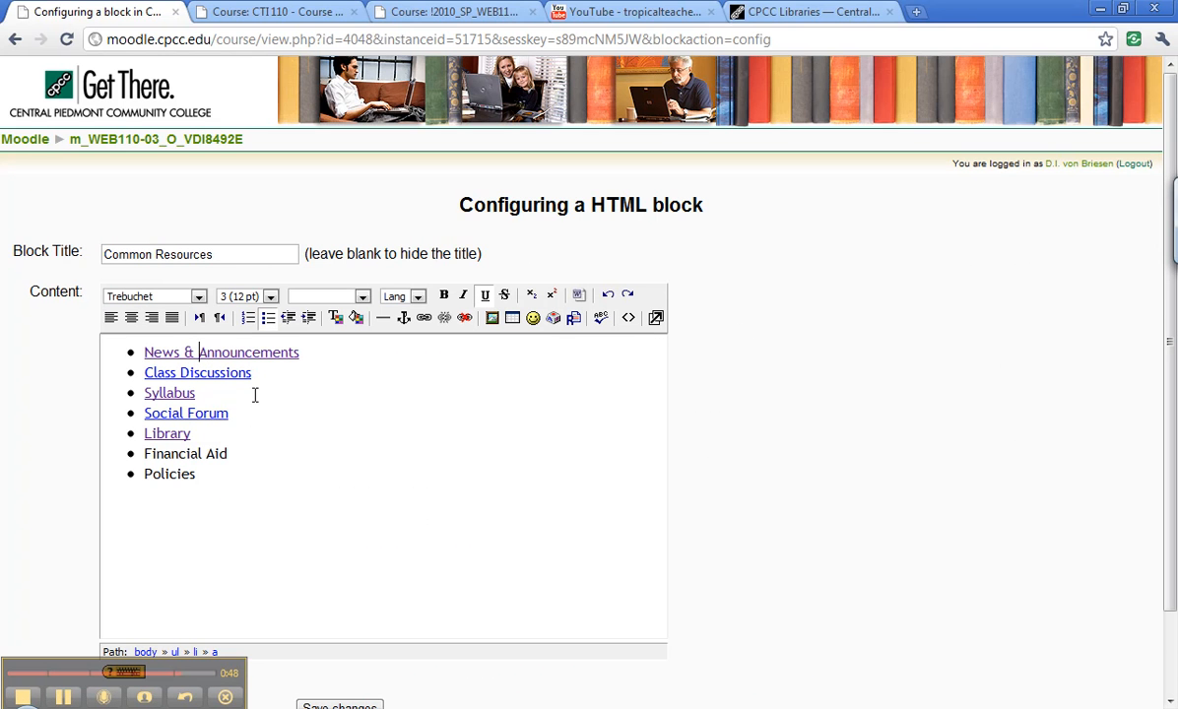
key(BackSpace)
key(BackSpace)
key(BackSpace)
key(BackSpace)
key(BackSpace)
key(BackSpace)
key(BackSpace)
text(Cla)
key(BackSpace)
key(BackSpace)
key(BackSpace)
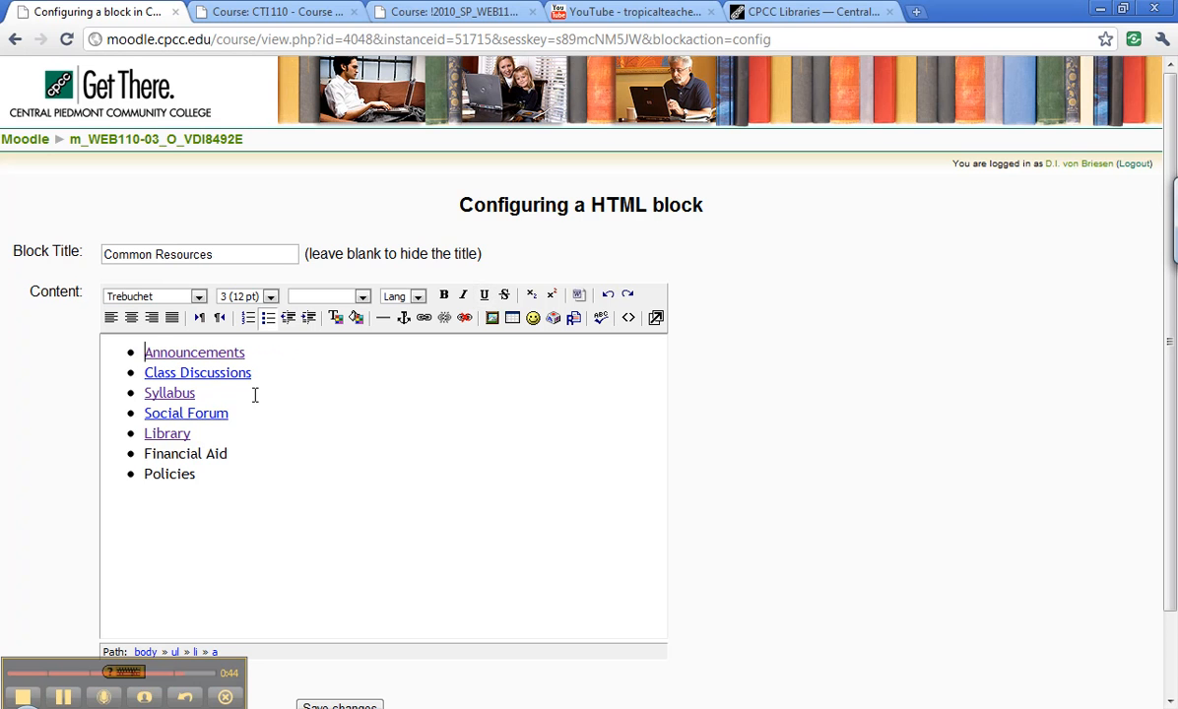
text(Class A)
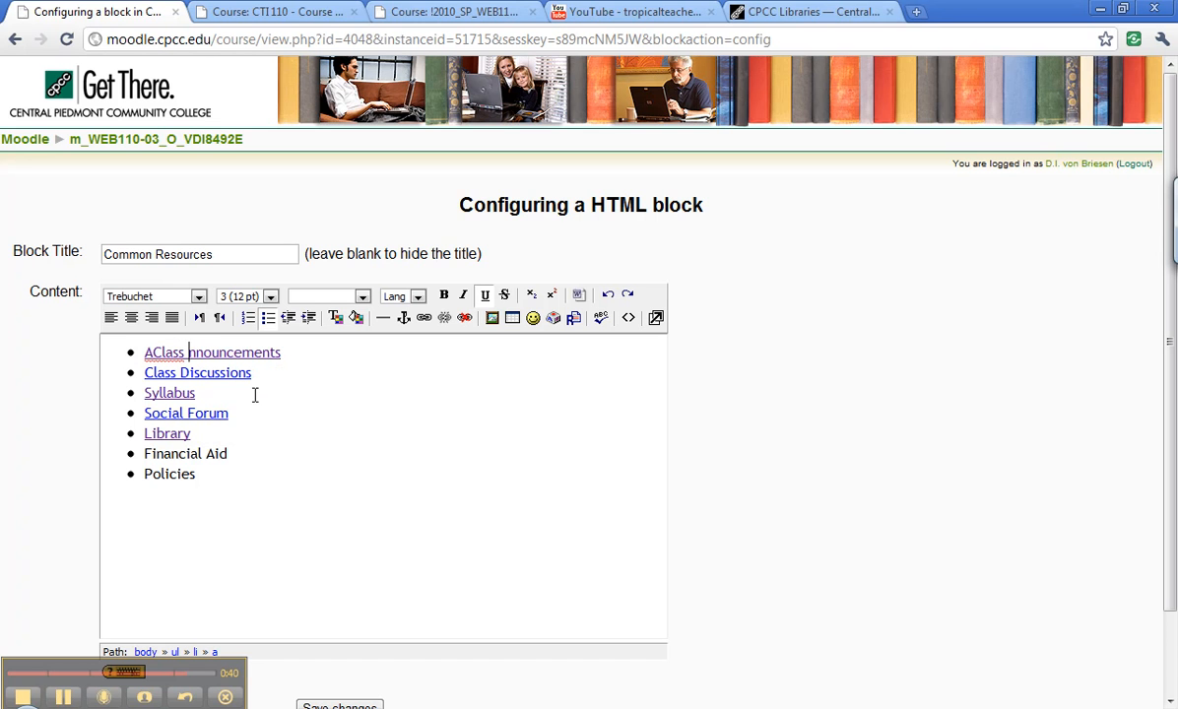
key(Left)
key(Left)
key(Left)
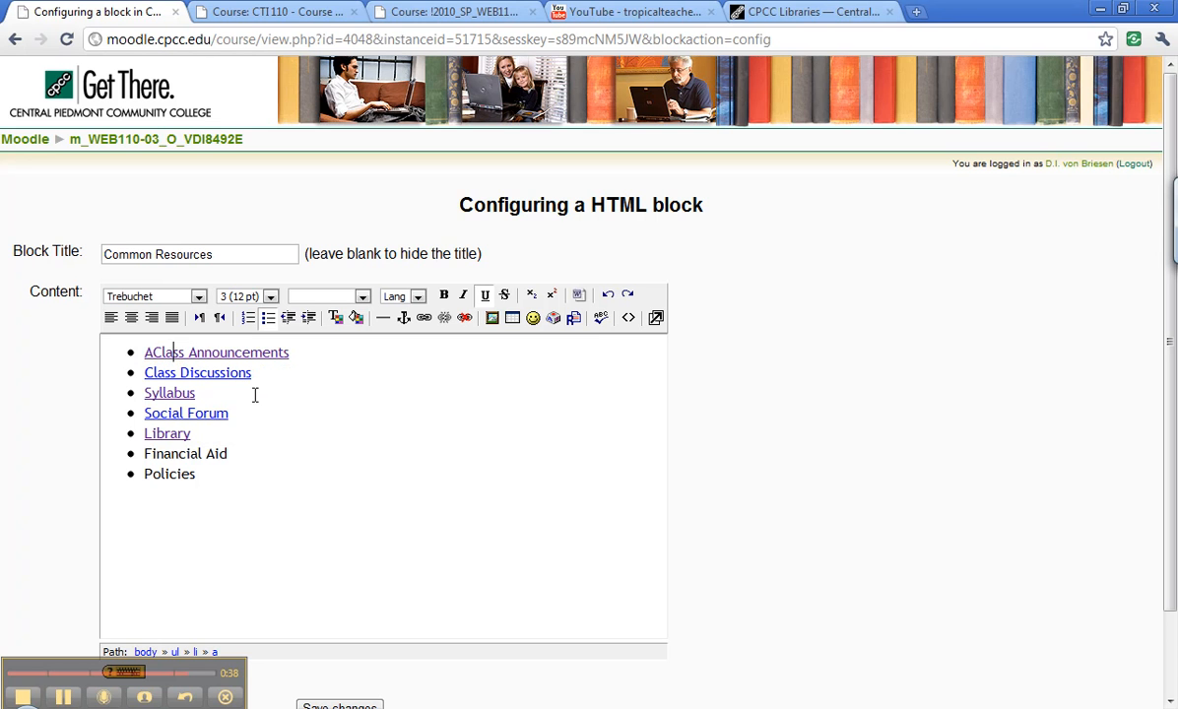
key(BackSpace)
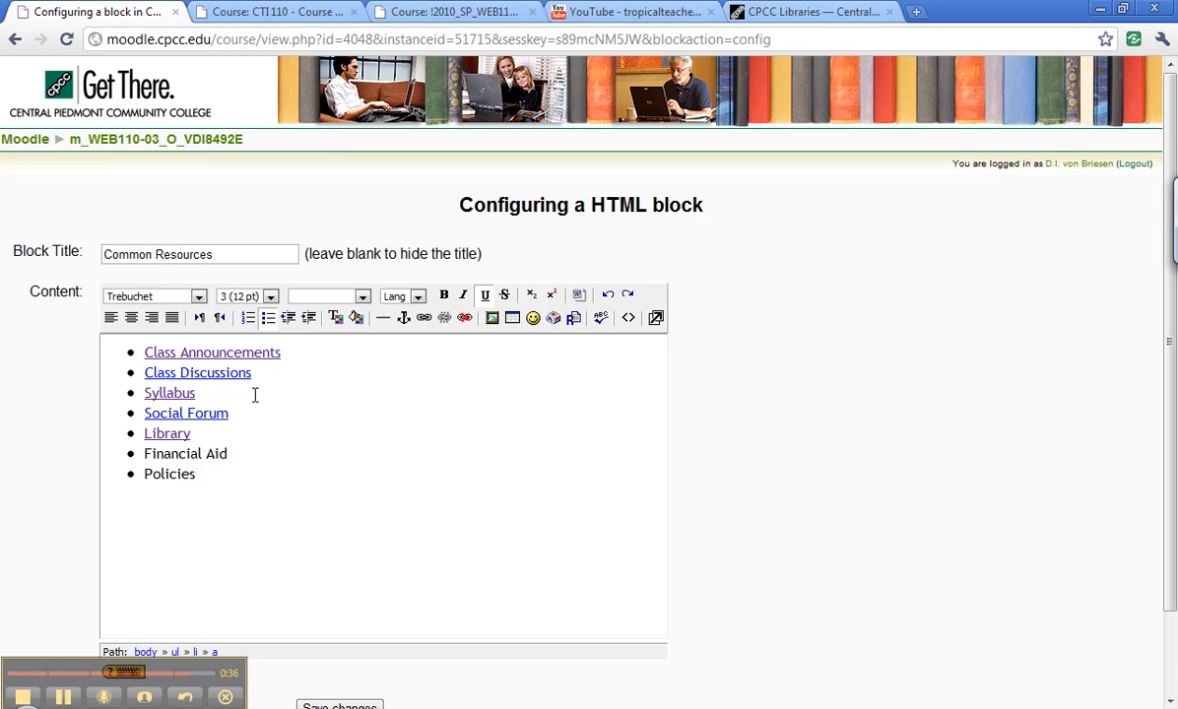
scroll(261, 398, down, 1)
click(355, 611)
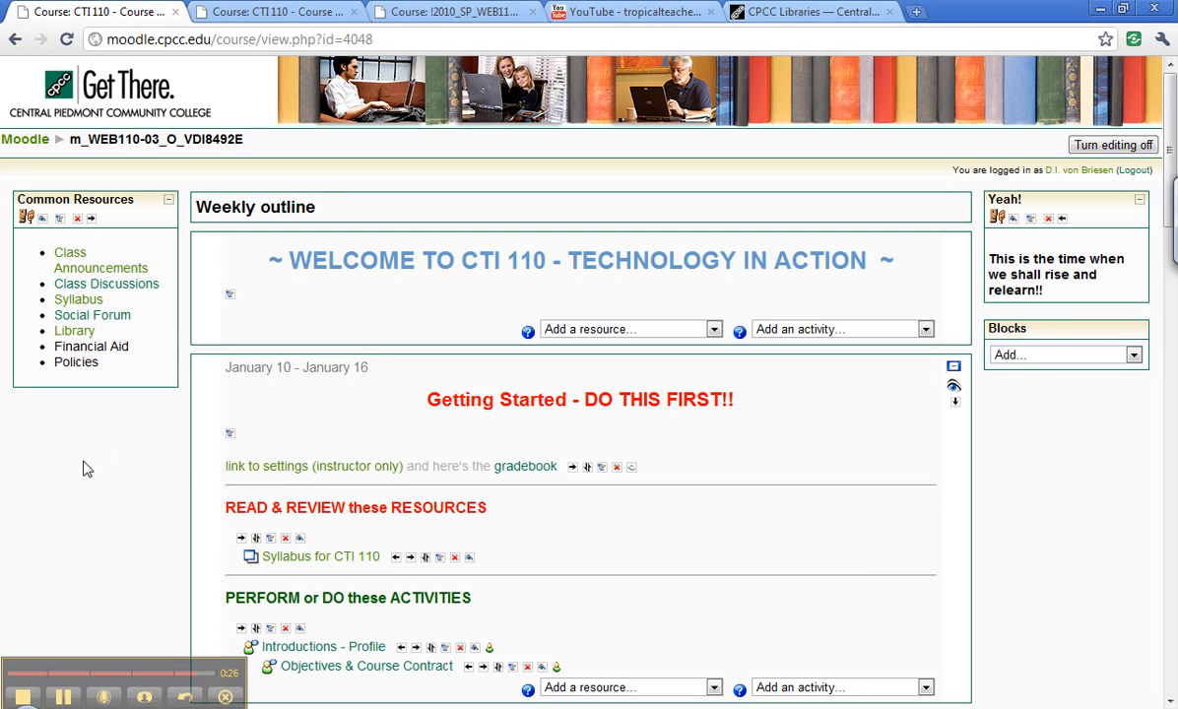
Test the Class Announcements and Library links in the Common Resources block, returning to the course page after each.
click(77, 275)
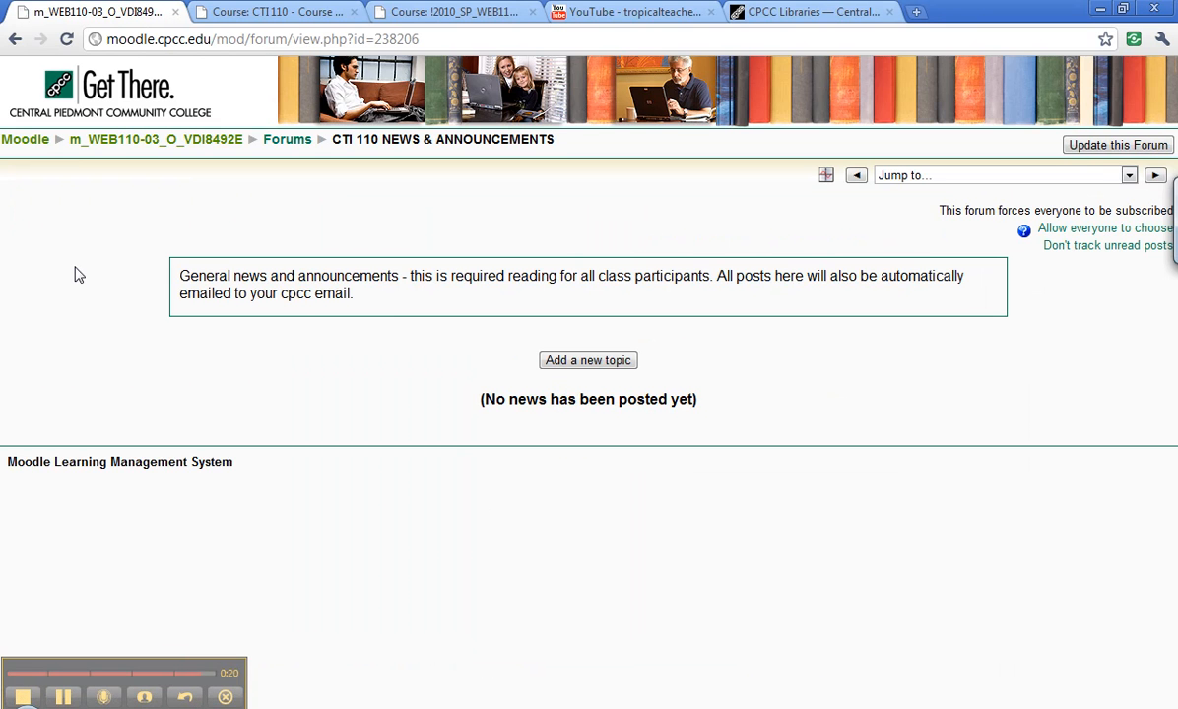
click(15, 40)
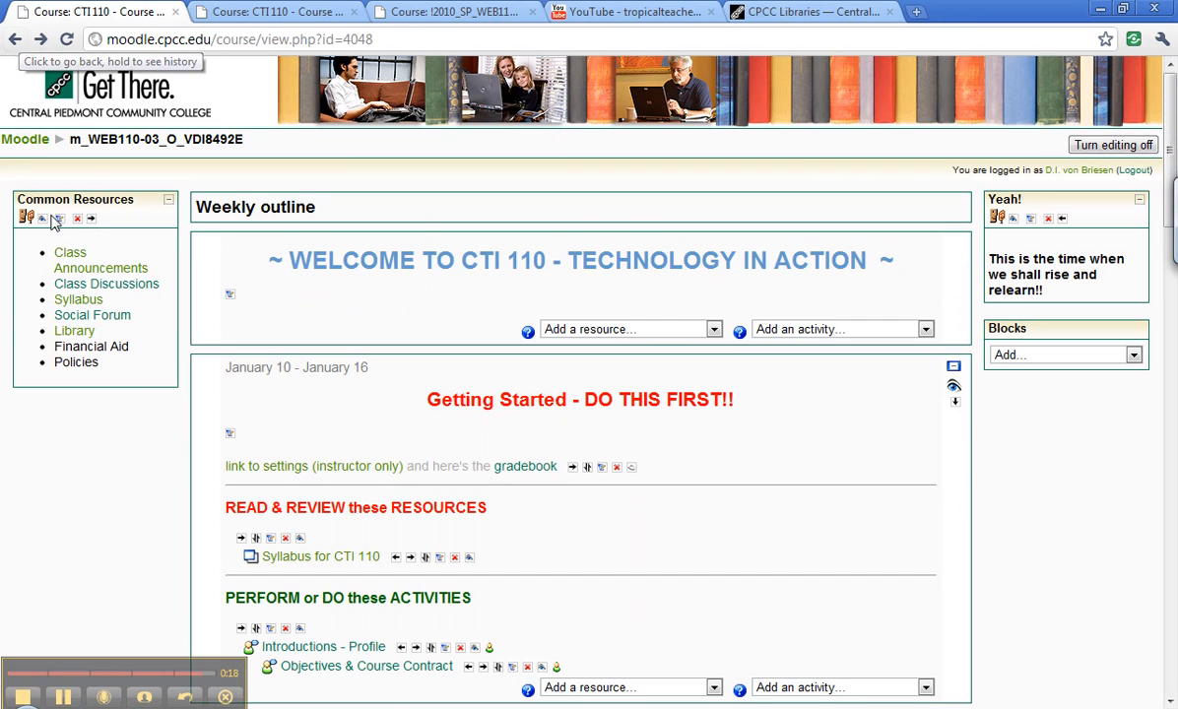
click(74, 331)
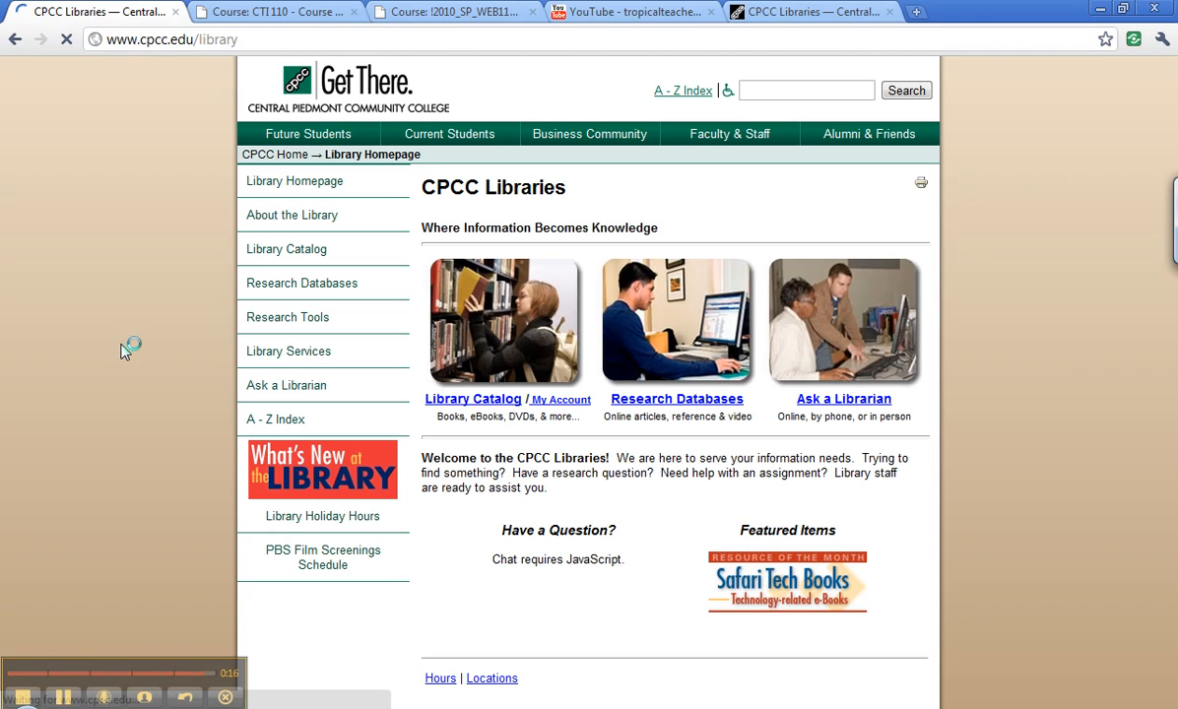
click(15, 39)
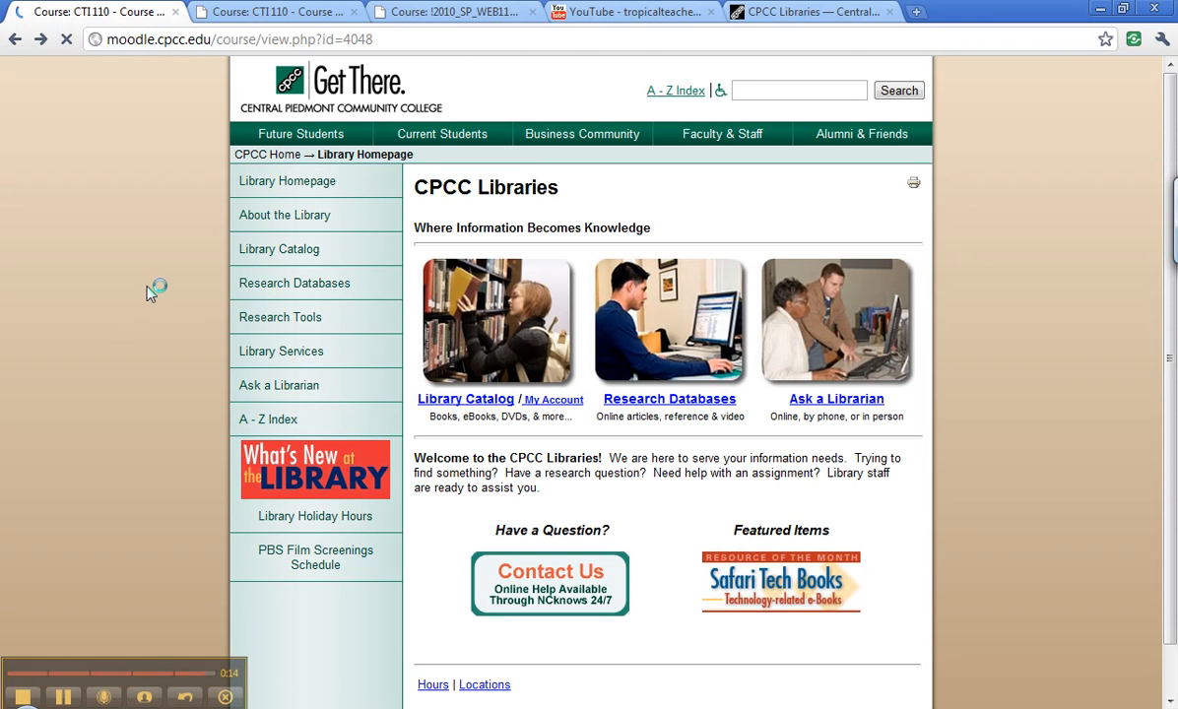